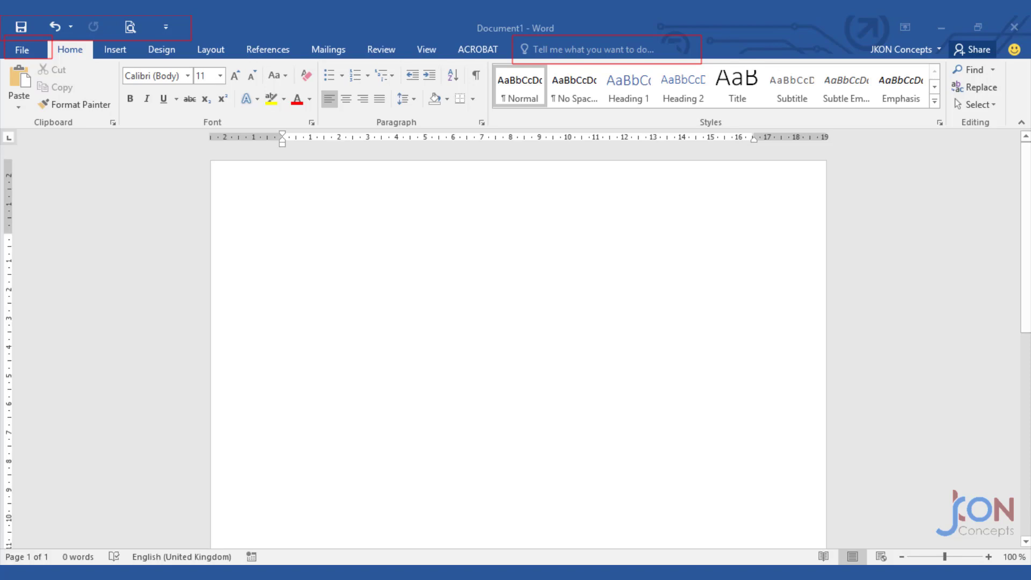
# Step: Open the full command settings for customizing the Quick Access Toolbar
pyautogui.press('e')
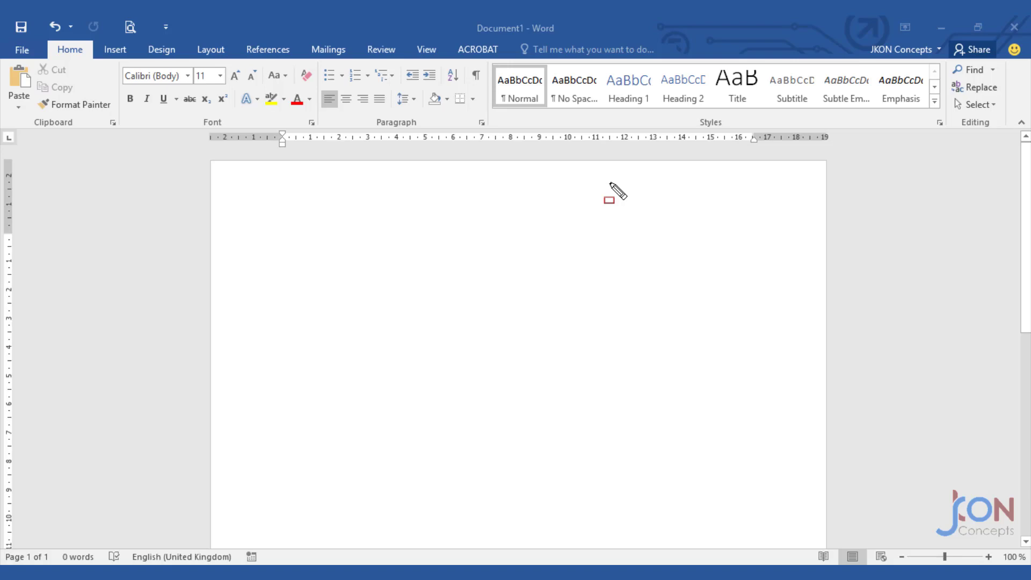
pyautogui.press('Escape')
pyautogui.click(166, 27)
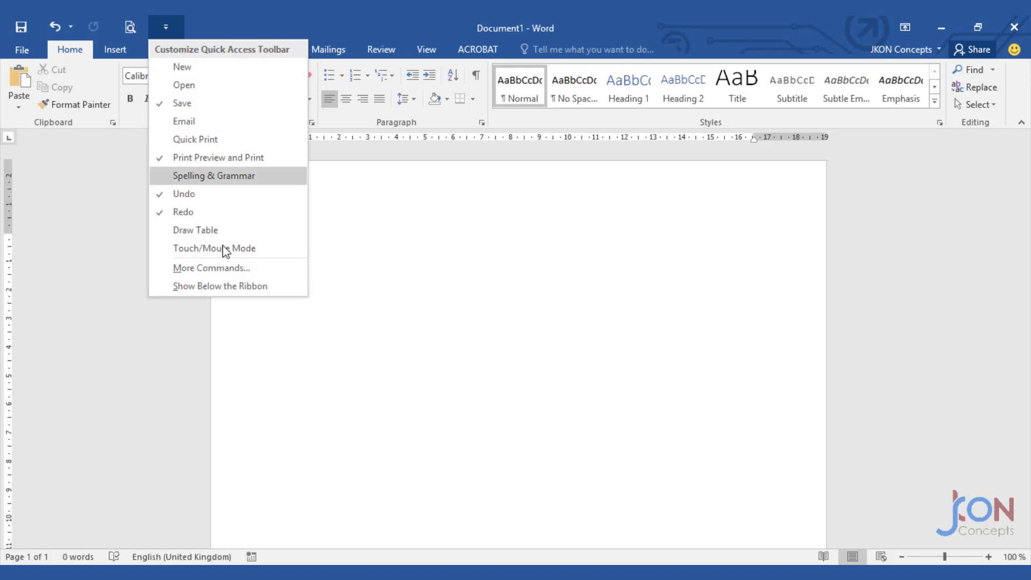
pyautogui.click(224, 269)
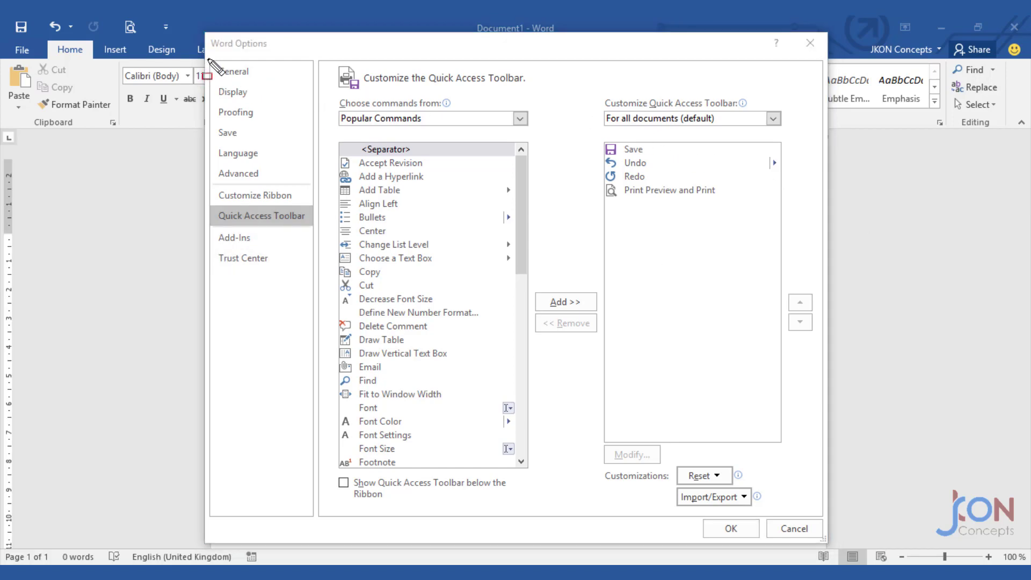
pyautogui.moveTo(209, 59)
pyautogui.mouseDown()
pyautogui.moveTo(285, 272)
pyautogui.moveTo(325, 294)
pyautogui.mouseUp()
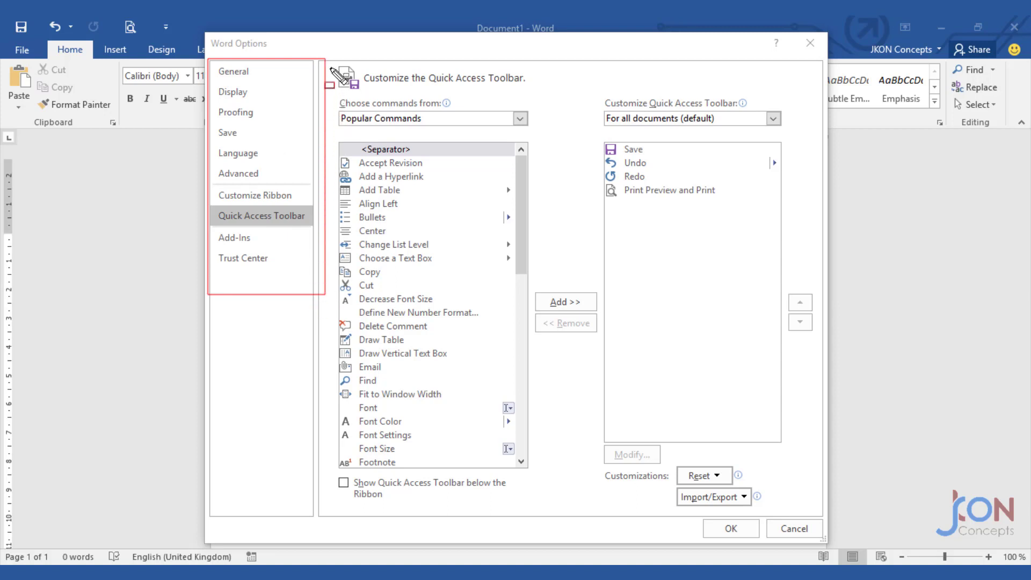
pyautogui.moveTo(331, 68)
pyautogui.mouseDown()
pyautogui.moveTo(347, 307)
pyautogui.moveTo(408, 483)
pyautogui.moveTo(508, 510)
pyautogui.moveTo(541, 500)
pyautogui.moveTo(545, 511)
pyautogui.mouseUp()
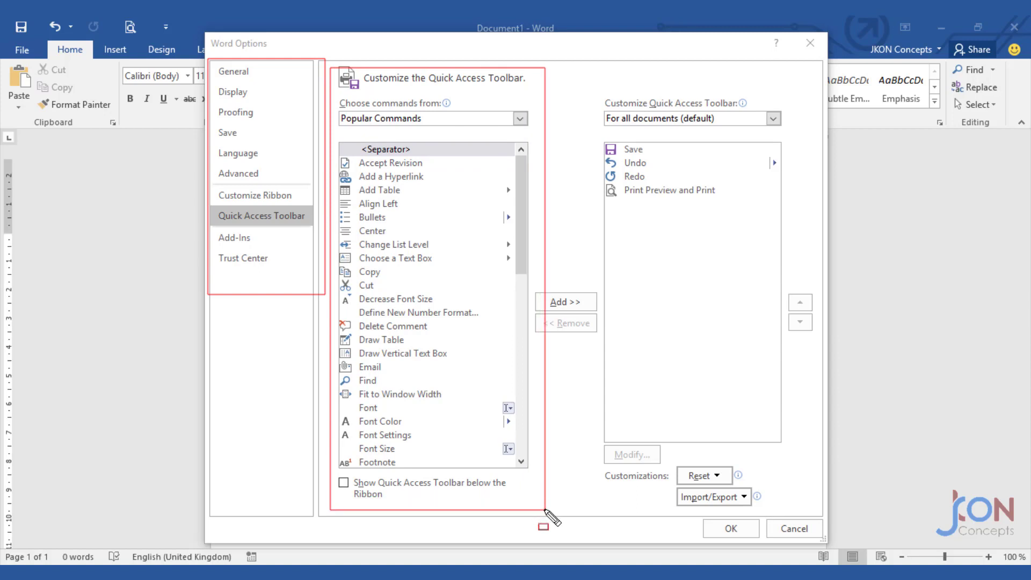
pyautogui.moveTo(565, 82)
pyautogui.mouseDown()
pyautogui.moveTo(590, 182)
pyautogui.moveTo(687, 403)
pyautogui.moveTo(808, 504)
pyautogui.mouseUp()
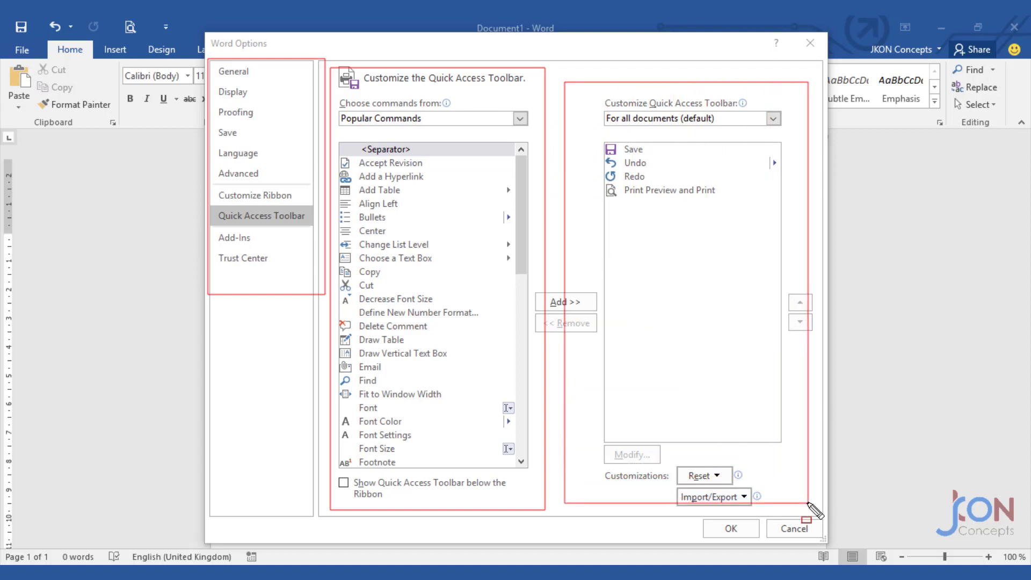
pyautogui.press('Escape')
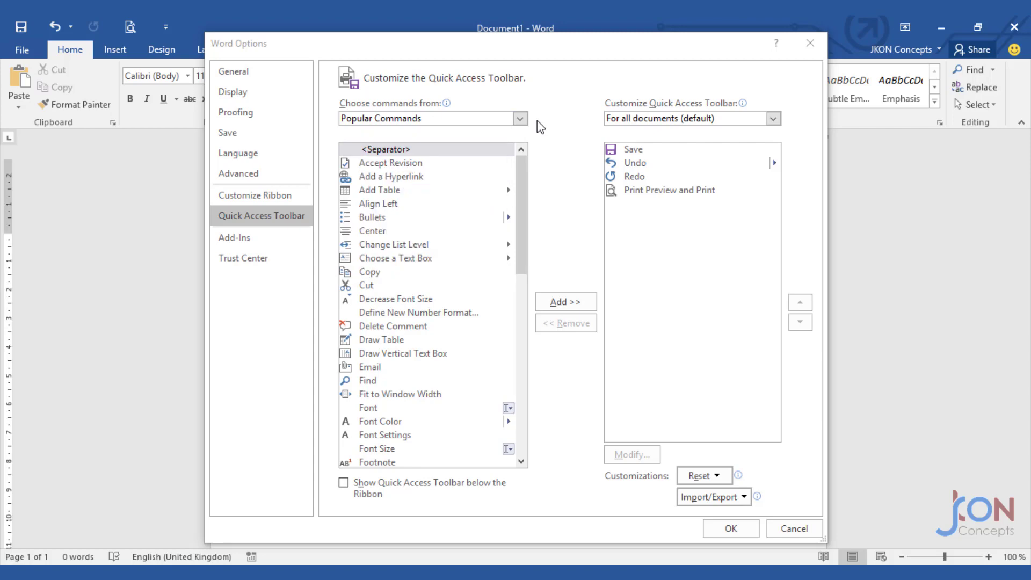
# Step: Review the command categories available for the Quick Access Toolbar, from Popular Commands to the compatibility mode tabs
pyautogui.click(520, 118)
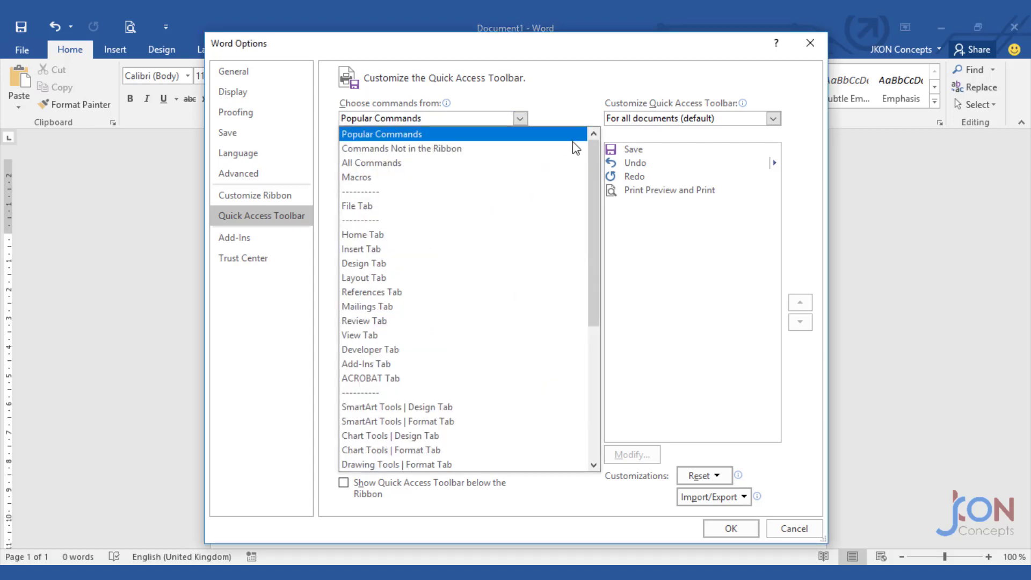
pyautogui.moveTo(595, 159)
pyautogui.mouseDown()
pyautogui.moveTo(601, 309)
pyautogui.moveTo(584, 273)
pyautogui.moveTo(594, 149)
pyautogui.mouseUp()
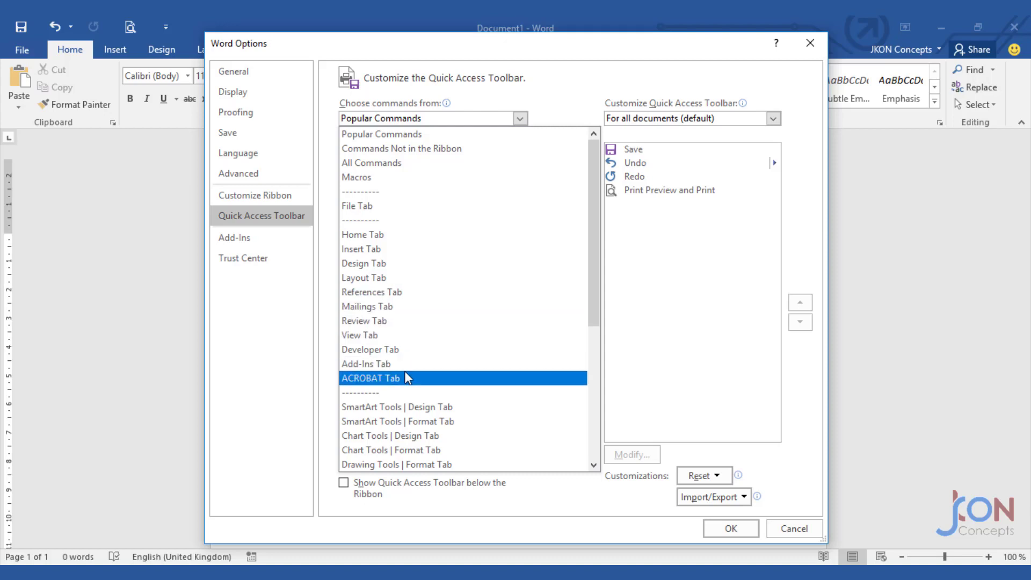
pyautogui.scroll(-4, 408, 376)
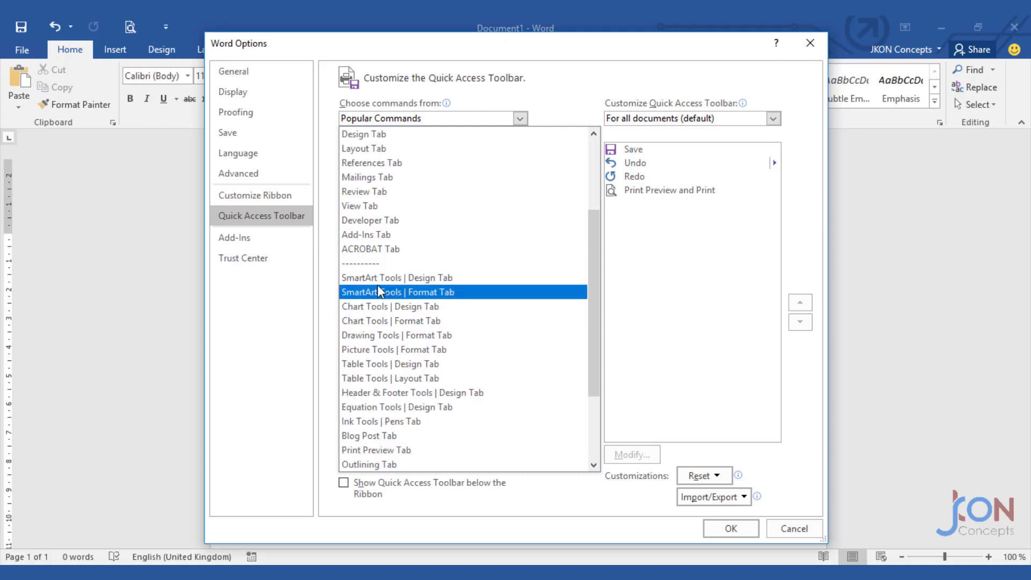
pyautogui.scroll(-3, 382, 284)
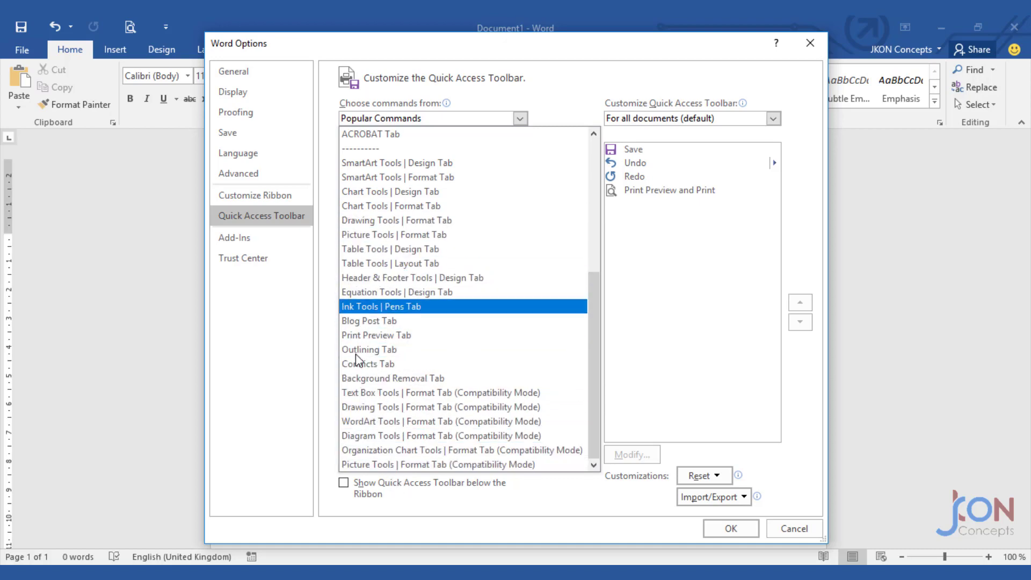
pyautogui.scroll(6, 424, 350)
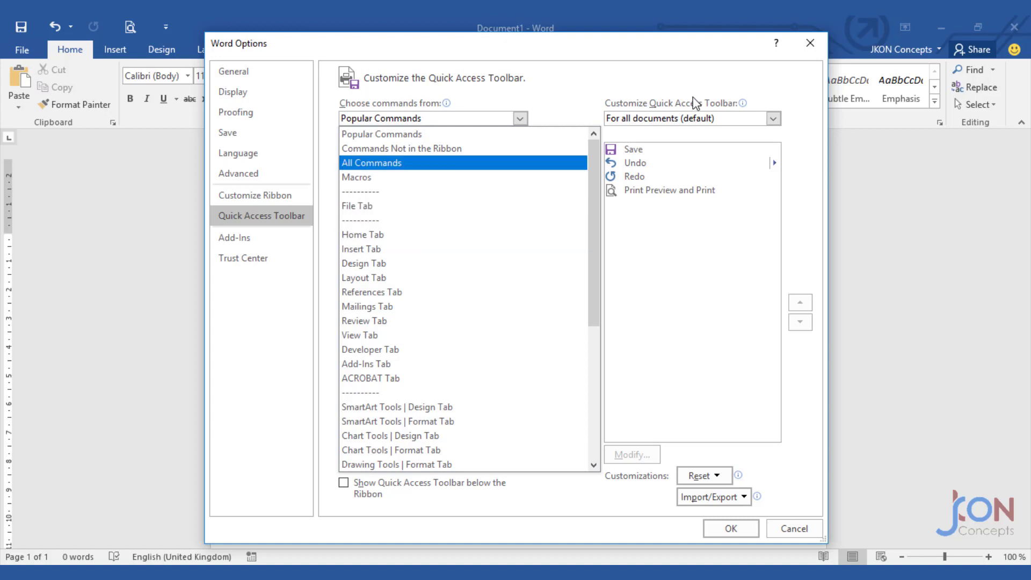
# Step: Look through the All Commands list, then return to Popular Commands and browse its entries
pyautogui.click(385, 167)
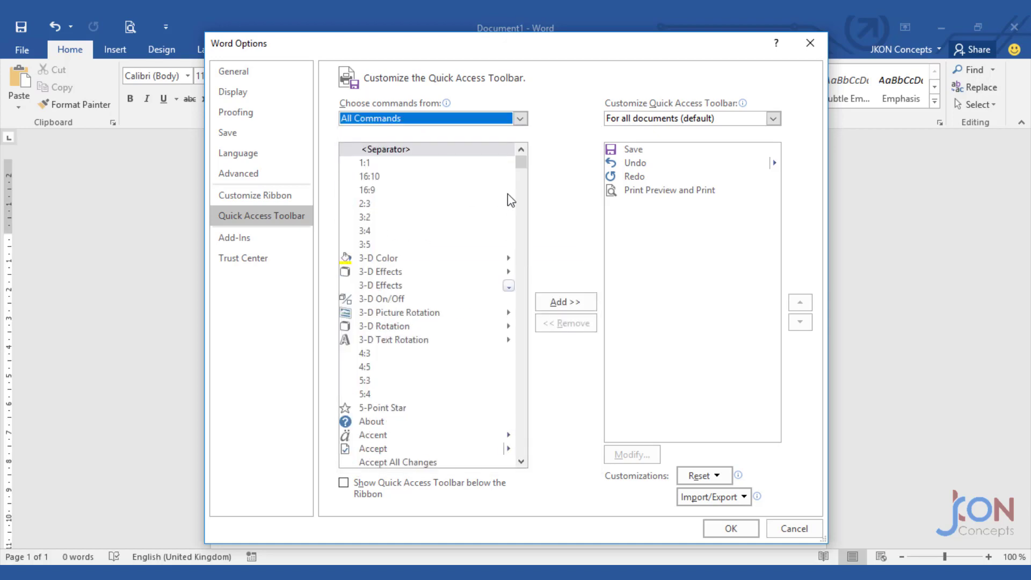
pyautogui.moveTo(525, 162); pyautogui.dragTo(545, 470)
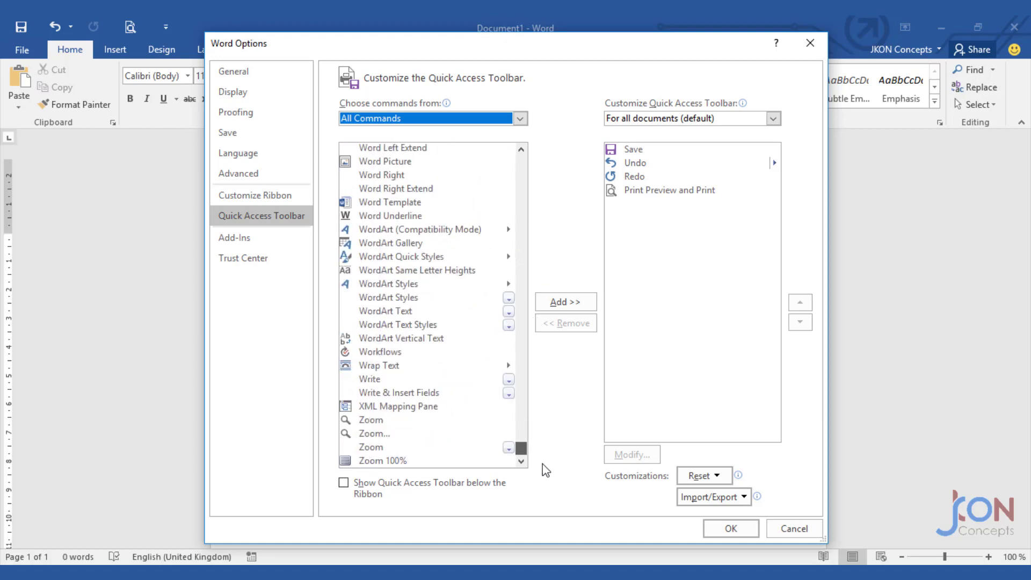
pyautogui.click(521, 119)
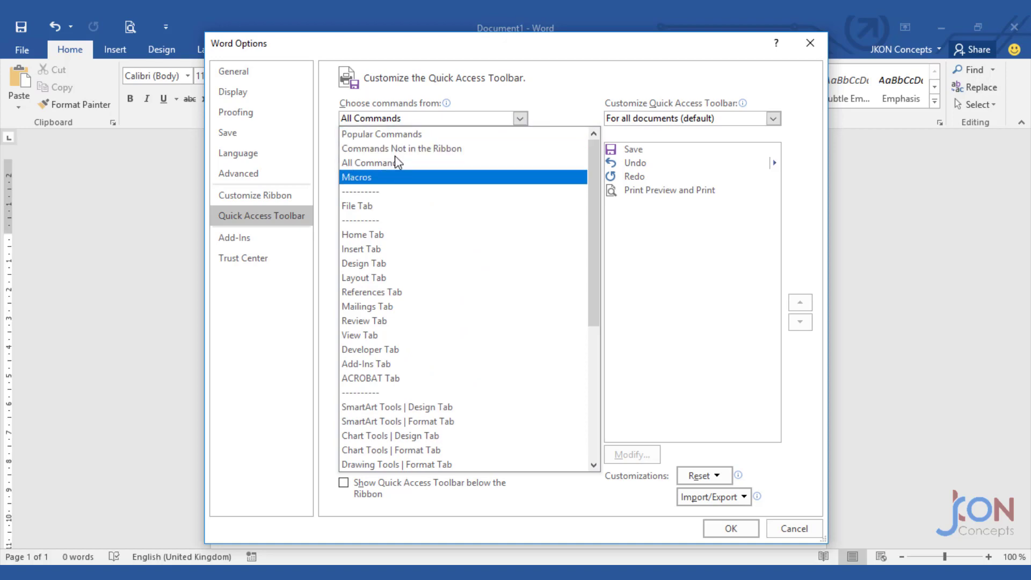
pyautogui.click(396, 137)
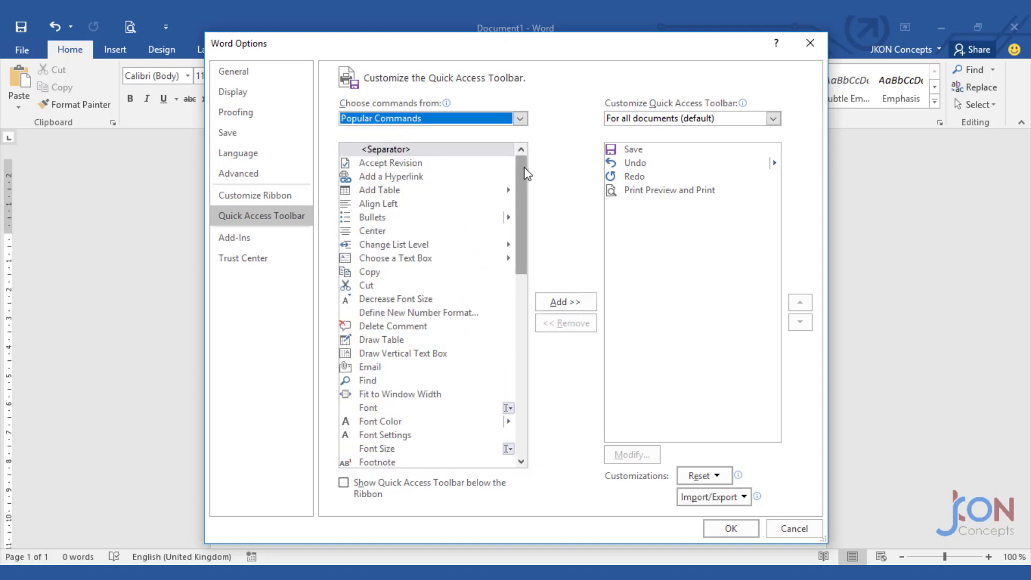
pyautogui.moveTo(526, 173); pyautogui.dragTo(536, 380)
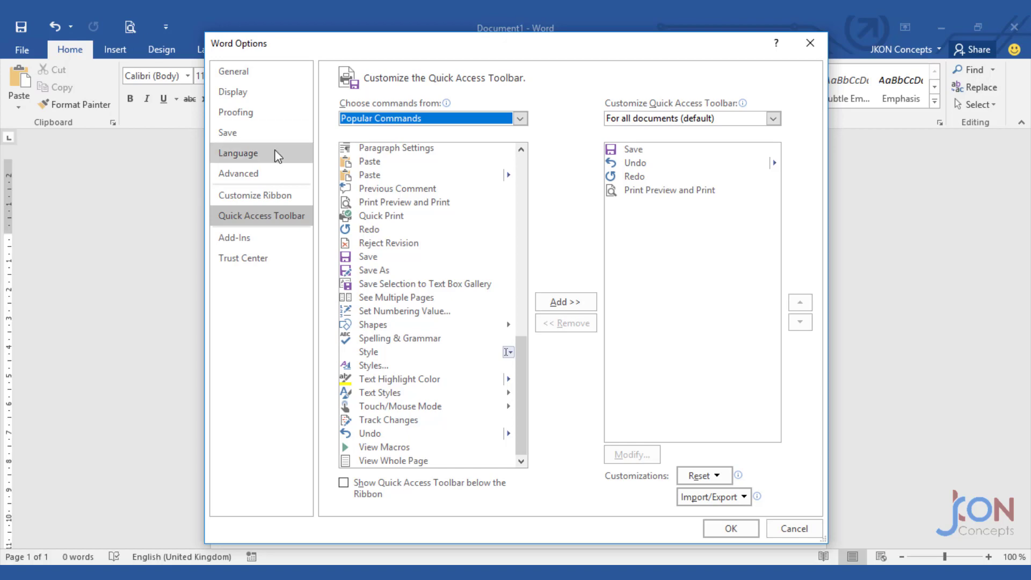
pyautogui.scroll(12, 368, 355)
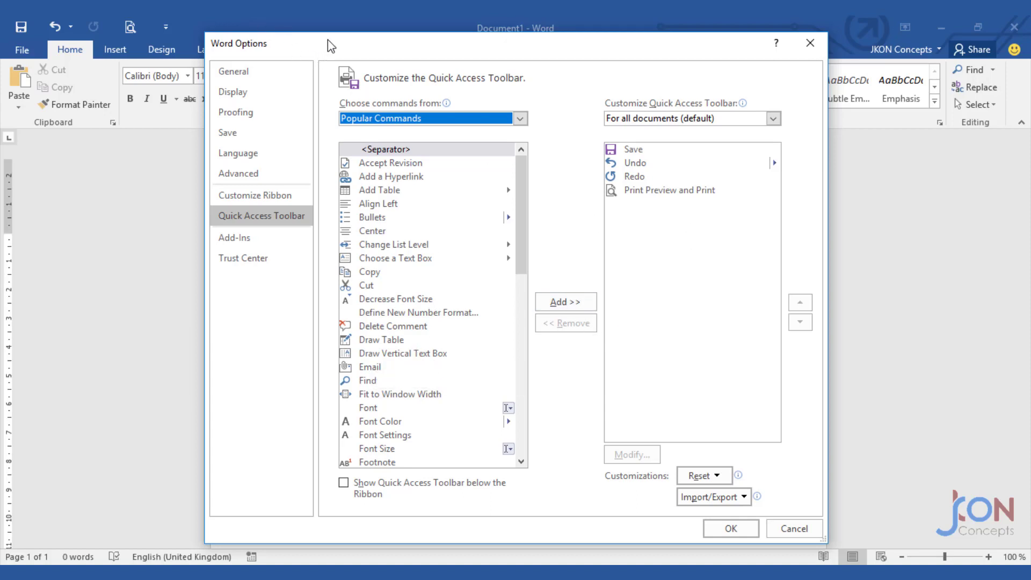
# Step: Add the Font Color command from Popular Commands to the Quick Access Toolbar list
pyautogui.moveTo(329, 39); pyautogui.dragTo(334, 53)
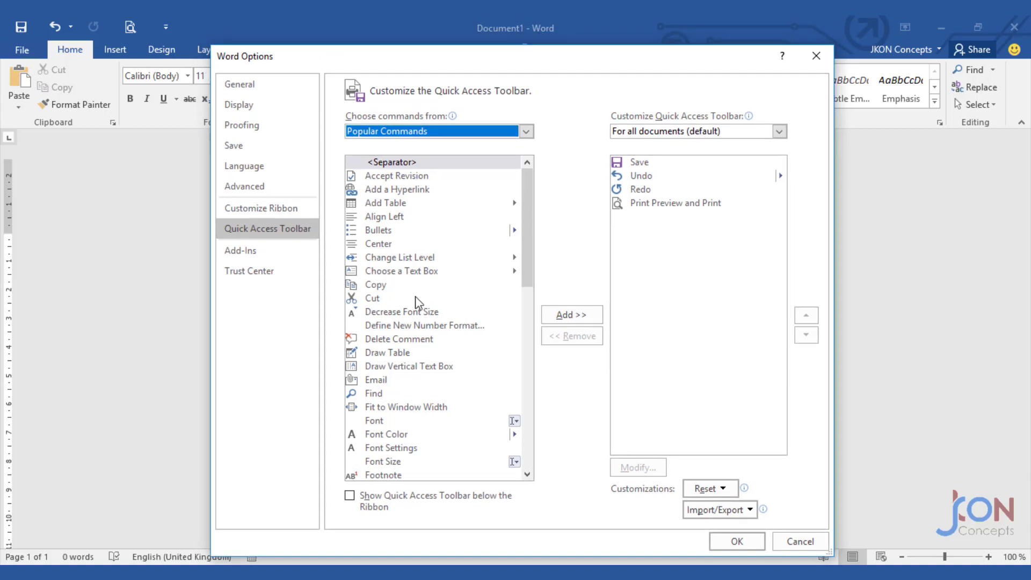
pyautogui.scroll(-4, 417, 301)
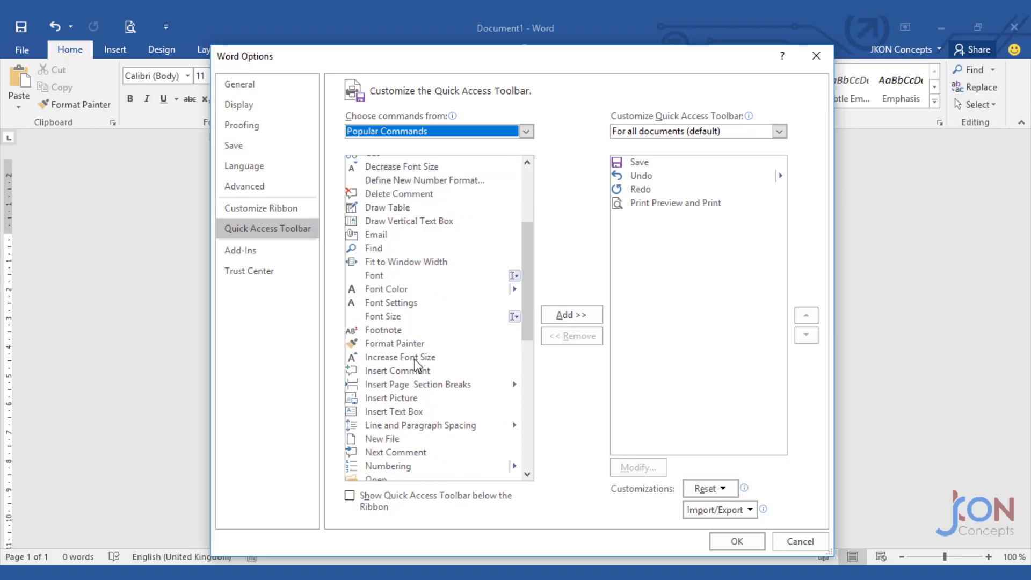
pyautogui.click(398, 289)
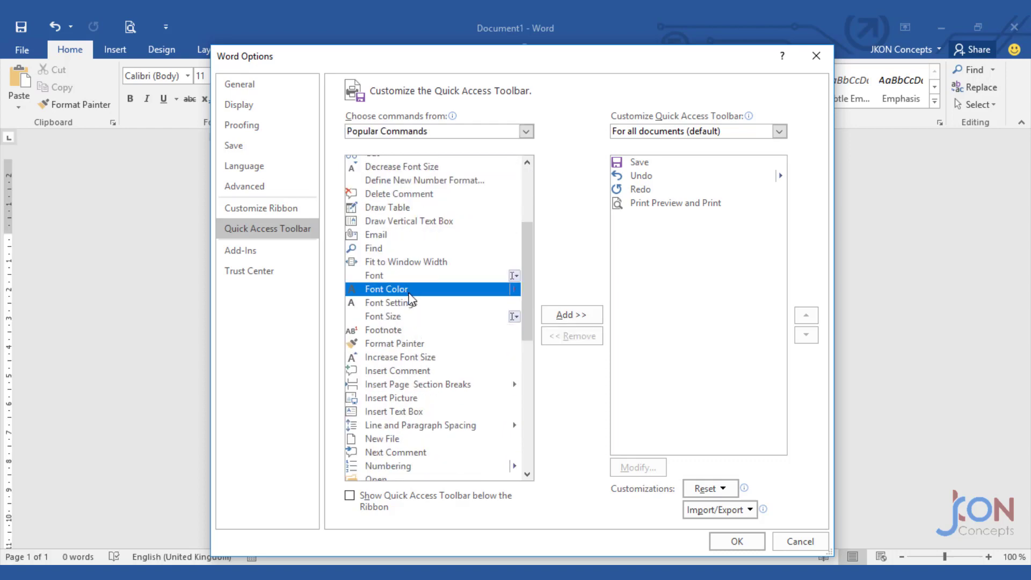
pyautogui.click(571, 316)
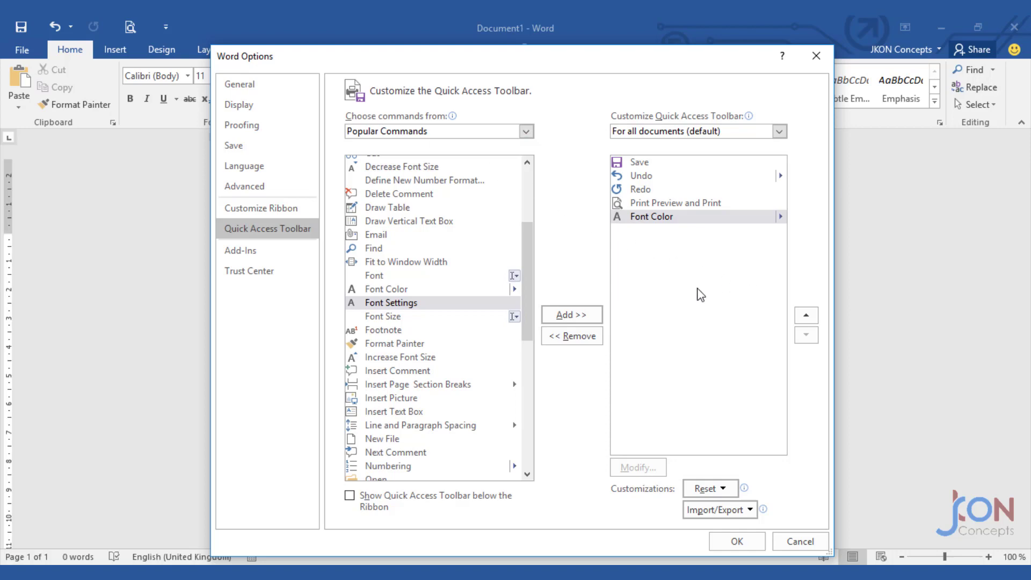
# Step: Add the Bullets command from Popular Commands to the Quick Access Toolbar list
pyautogui.scroll(2, 438, 343)
pyautogui.scroll(2, 438, 343)
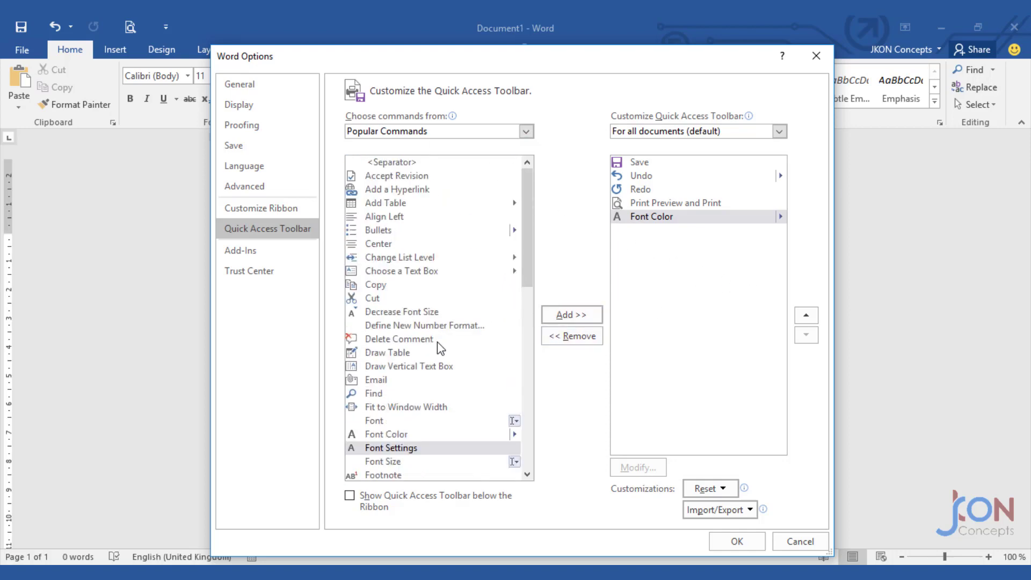
pyautogui.click(379, 231)
pyautogui.click(568, 316)
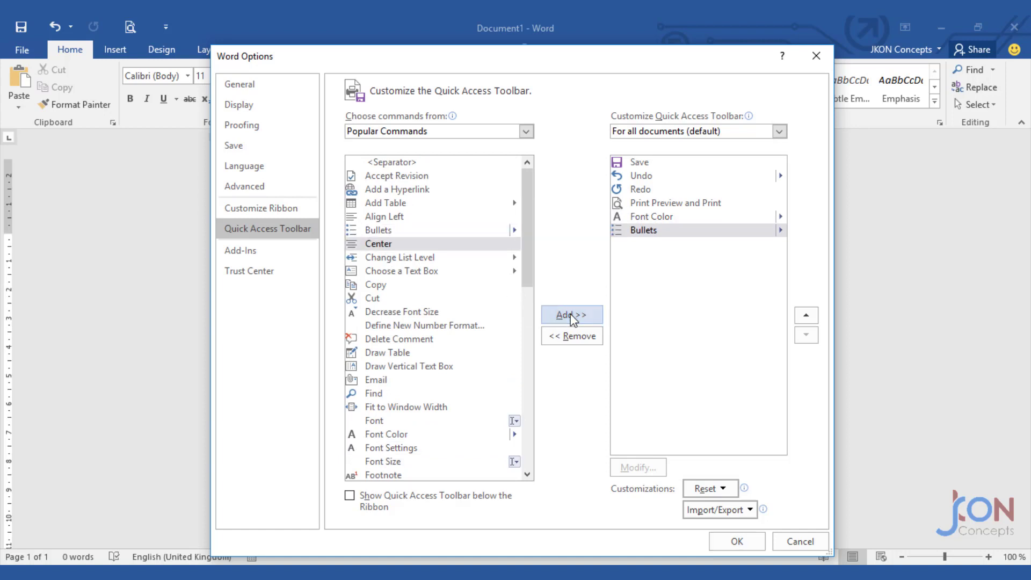
# Step: Add the New File and Insert Picture commands to the Quick Access Toolbar list
pyautogui.moveTo(528, 204); pyautogui.dragTo(564, 403)
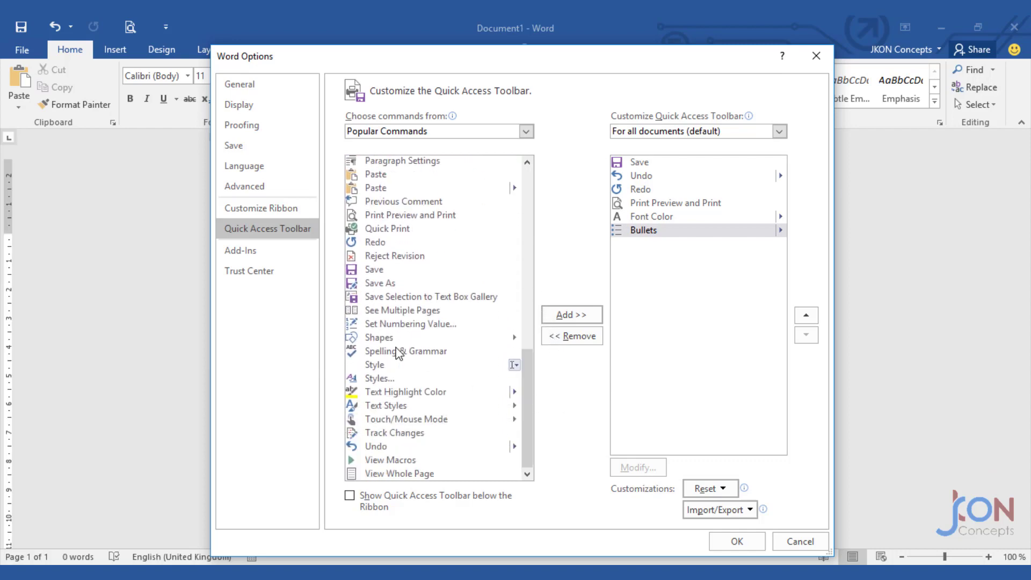
pyautogui.scroll(3, 437, 391)
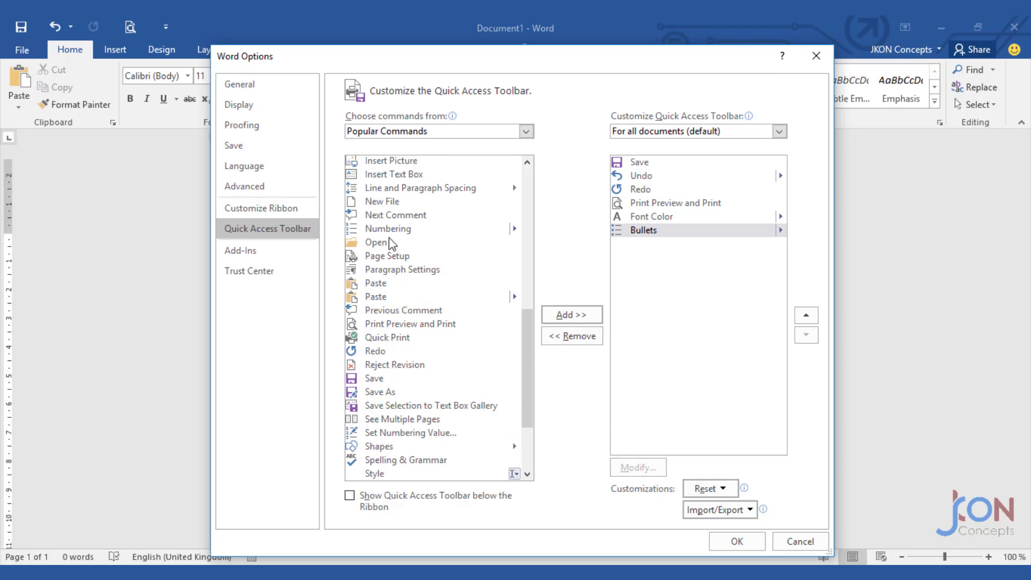
pyautogui.click(386, 201)
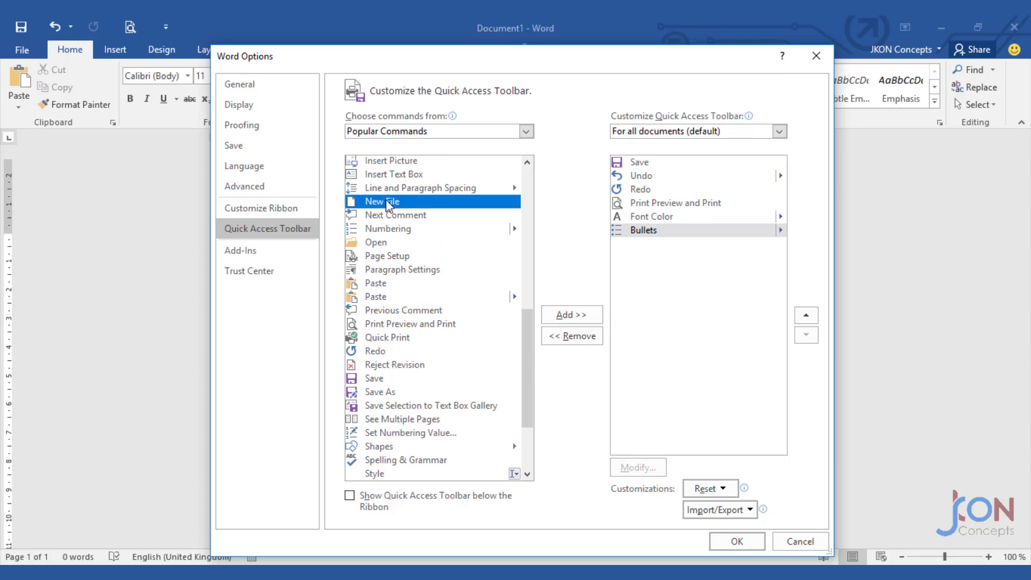
pyautogui.click(574, 318)
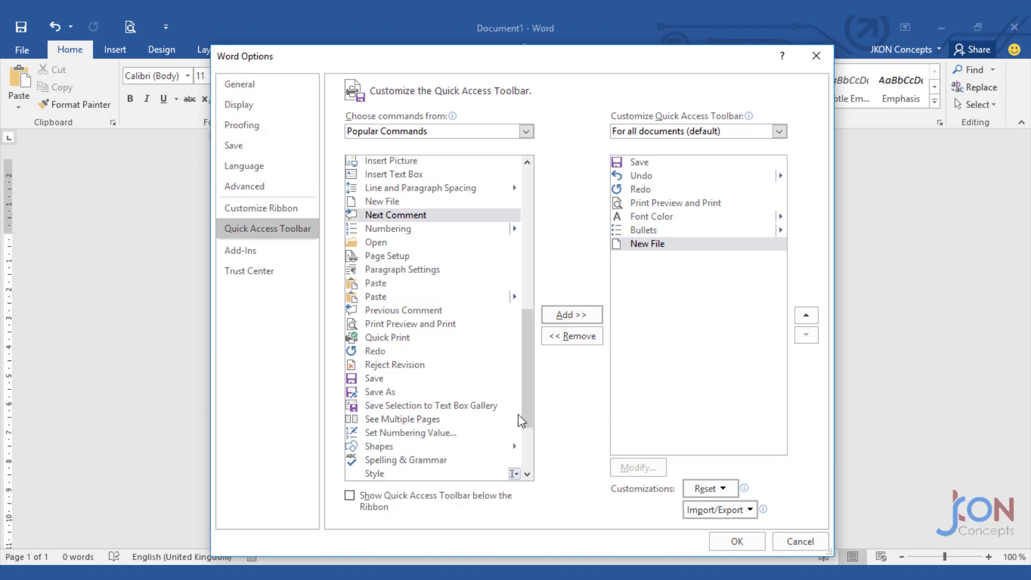
pyautogui.click(406, 164)
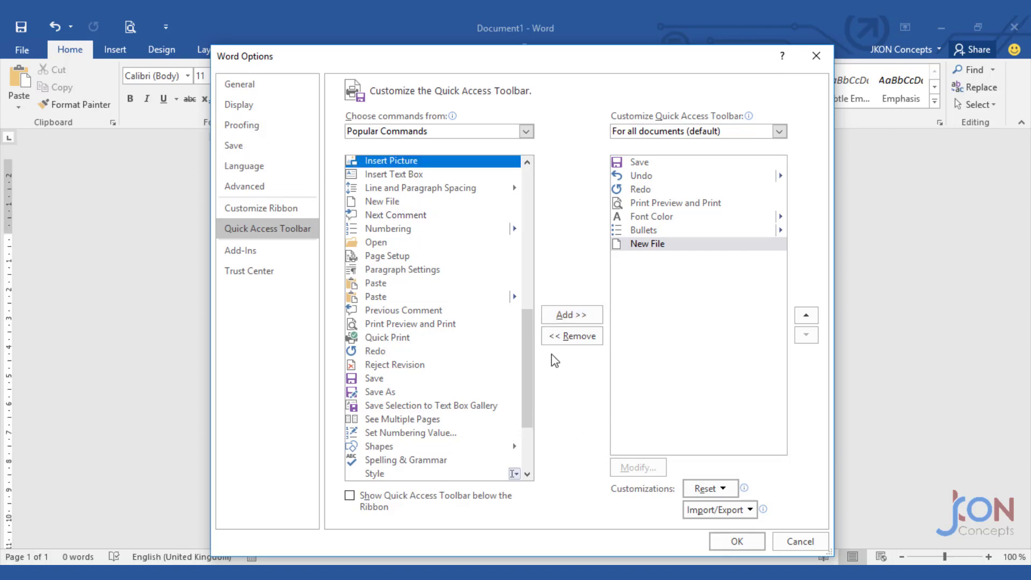
pyautogui.click(576, 316)
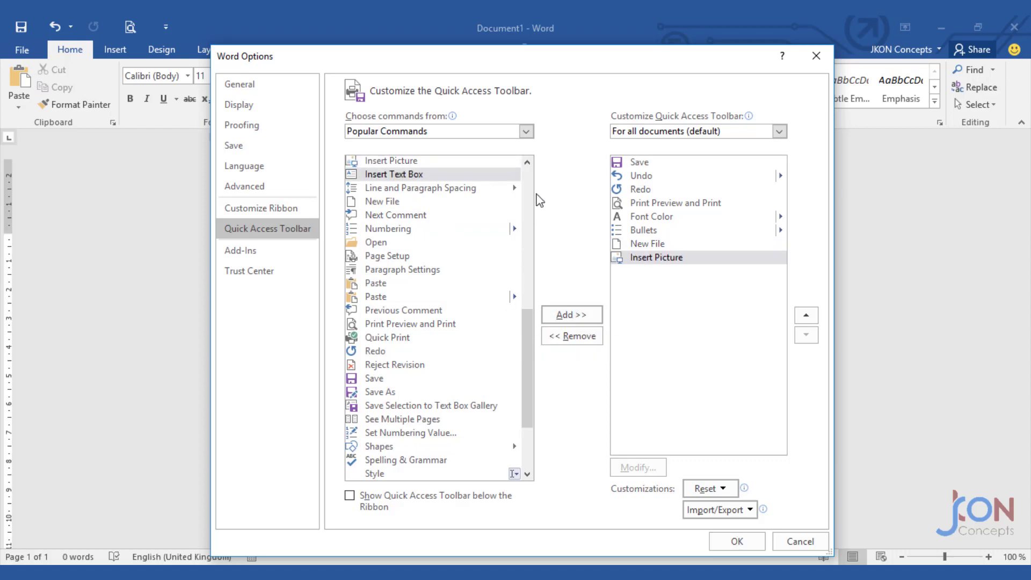
# Step: Add the Table of Contents command from the References Tab category to the Quick Access Toolbar list
pyautogui.click(526, 131)
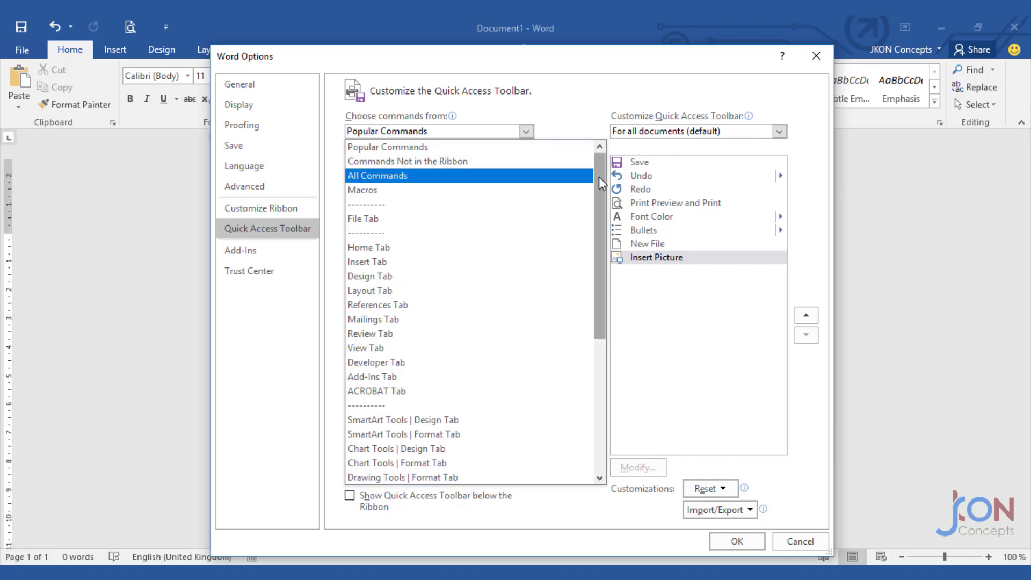
pyautogui.moveTo(599, 176); pyautogui.dragTo(595, 221)
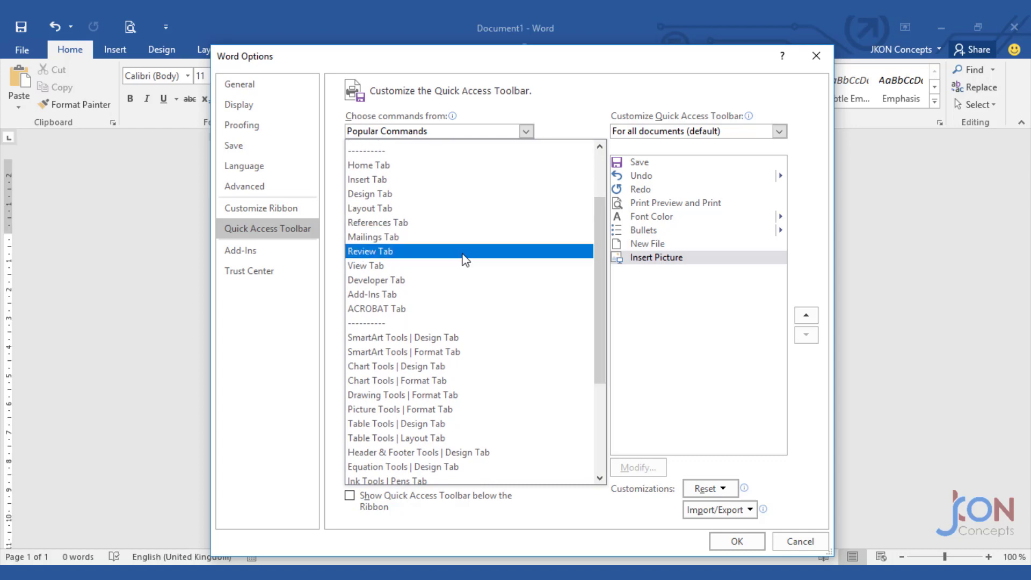
pyautogui.click(458, 225)
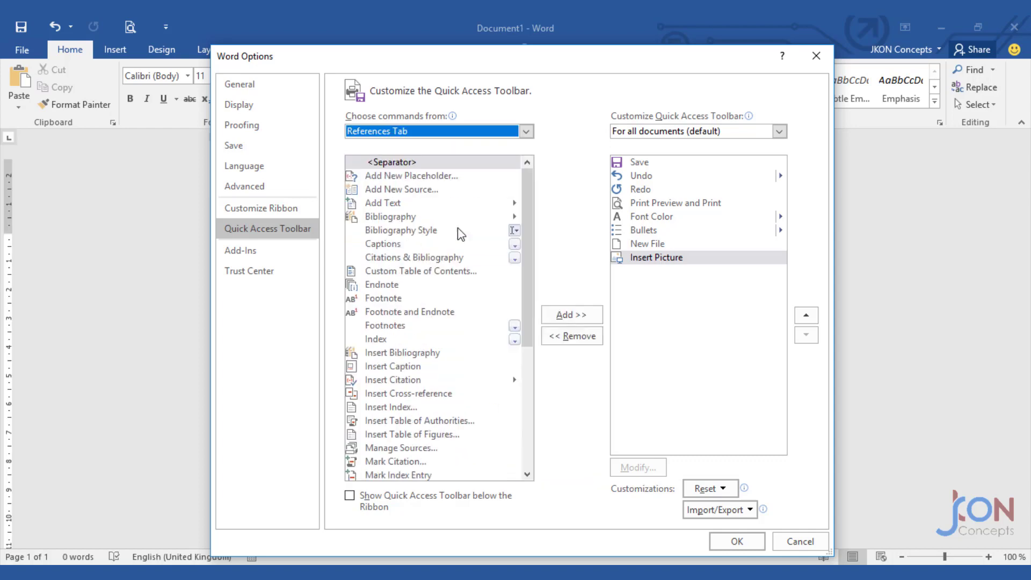
pyautogui.moveTo(527, 205); pyautogui.dragTo(538, 409)
pyautogui.click(401, 405)
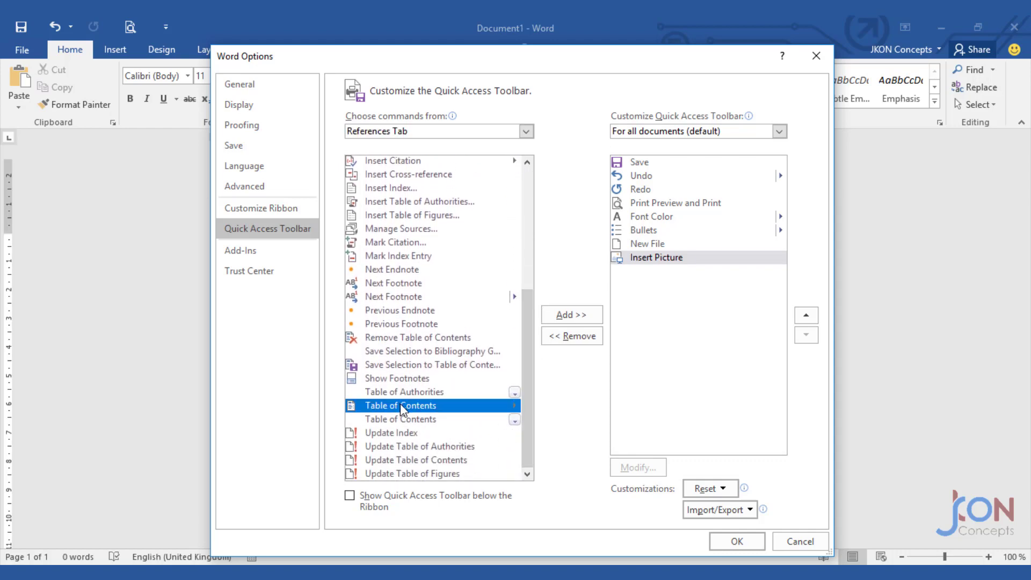
pyautogui.click(568, 317)
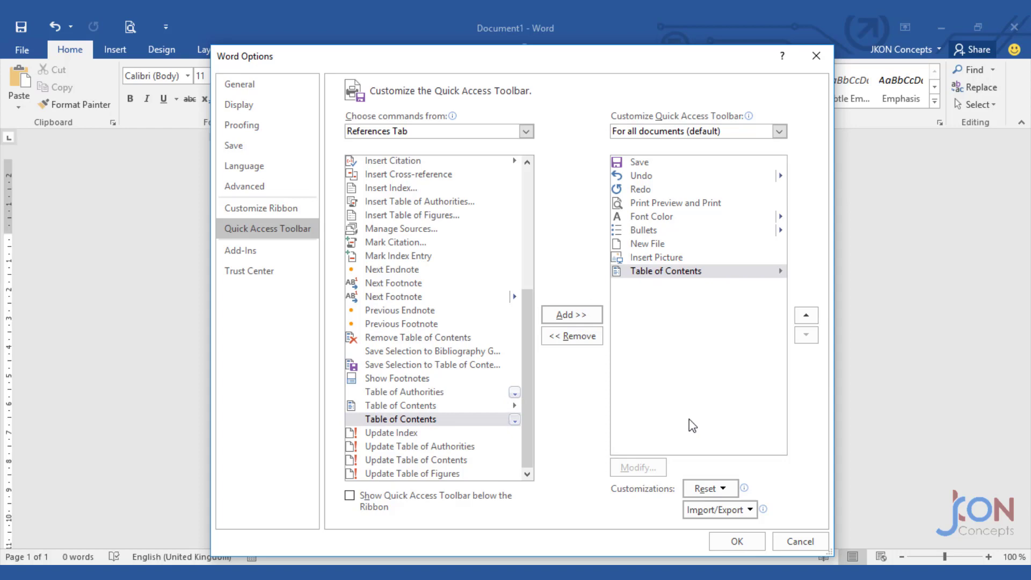
# Step: Apply the Quick Access Toolbar customizations and enter School, Tree and Airport on separate lines in the blank document
pyautogui.click(737, 541)
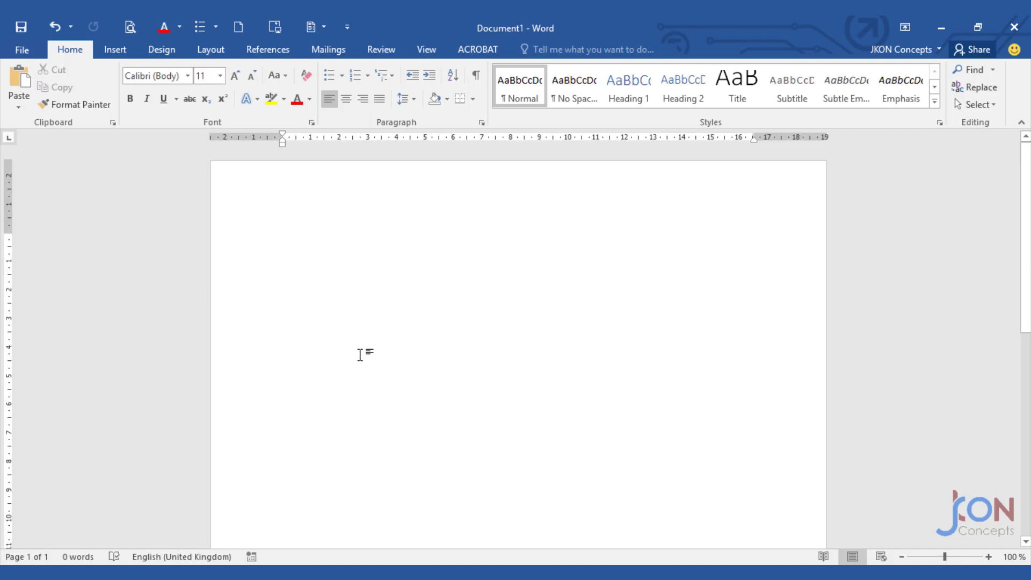
pyautogui.write('School')
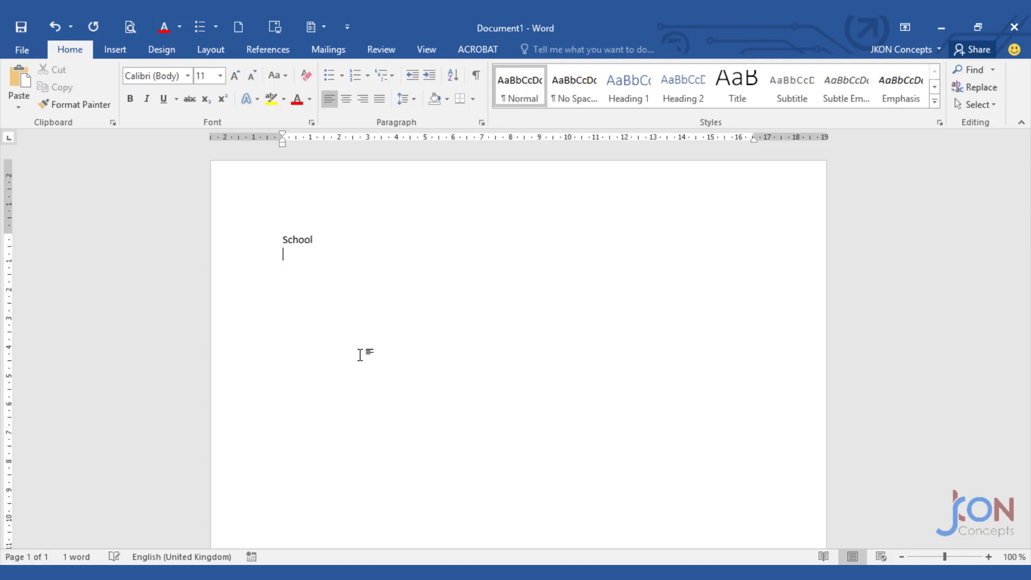
pyautogui.write('a')
pyautogui.press('Return')
pyautogui.write('Tree ')
pyautogui.write('Airpot')
pyautogui.press('BackSpace')
pyautogui.write('rt')
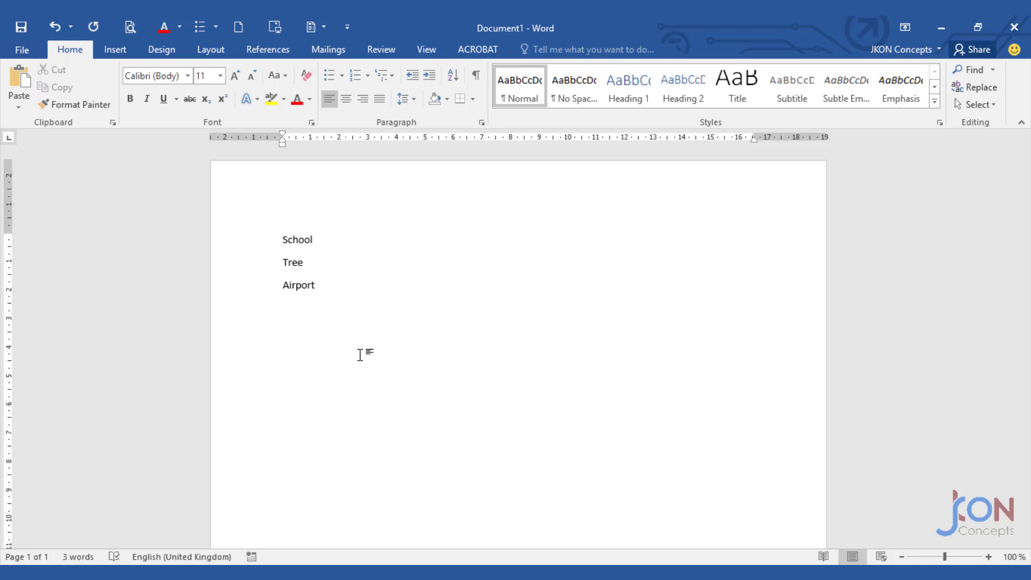
# Step: Turn the School, Tree and Airport lines into a bulleted list with the added toolbar command, and undo the bullets
pyautogui.click(283, 240)
pyautogui.keyDown('shift'); pyautogui.click(347, 311); pyautogui.keyUp('shift')
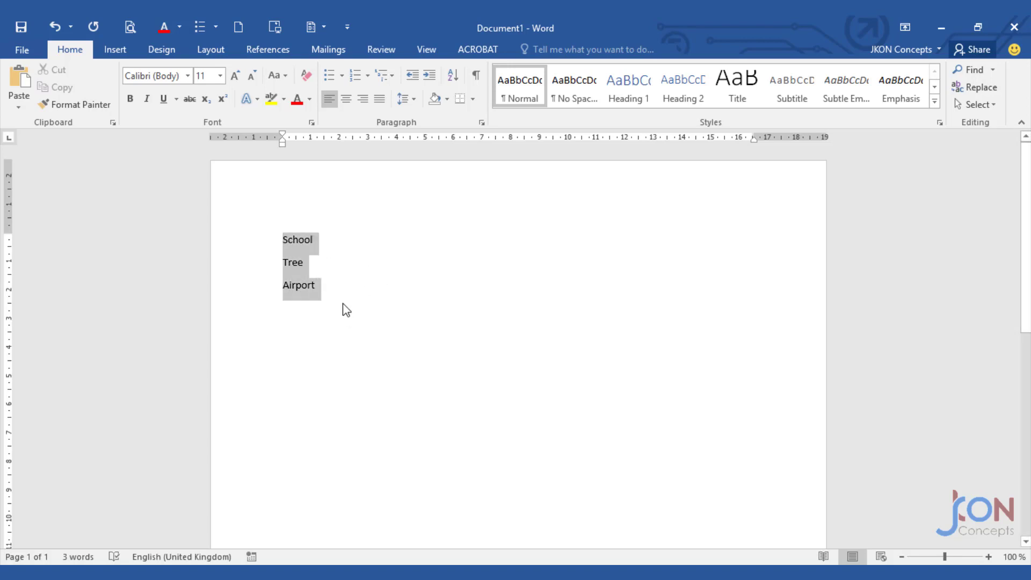
pyautogui.click(203, 24)
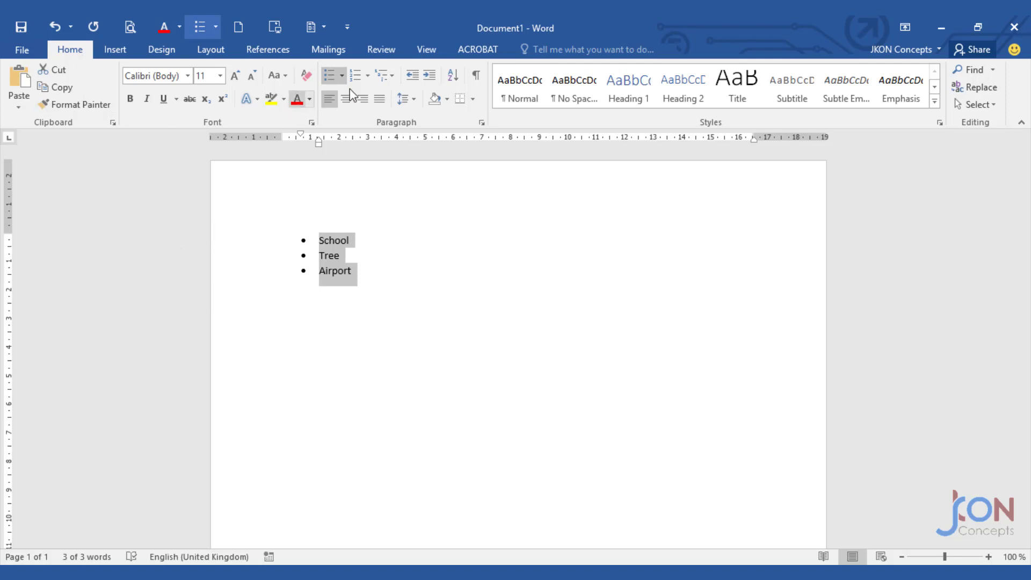
pyautogui.click(427, 369)
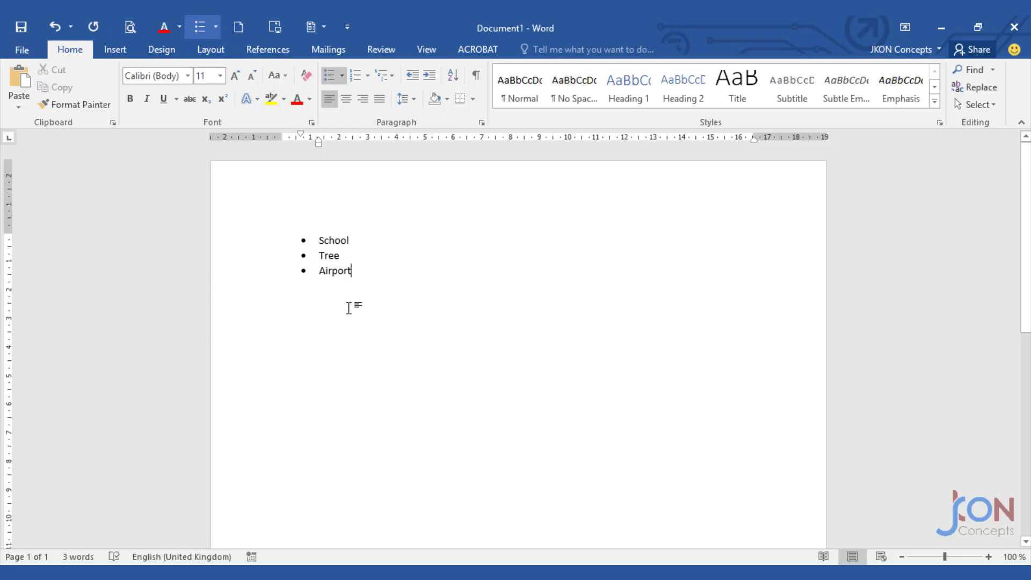
pyautogui.hotkey('ctrl', 'z')
# Step: Display the References commands and apply Bullets to the School, Tree and Airport lines from the Quick Access Toolbar
pyautogui.click(268, 50)
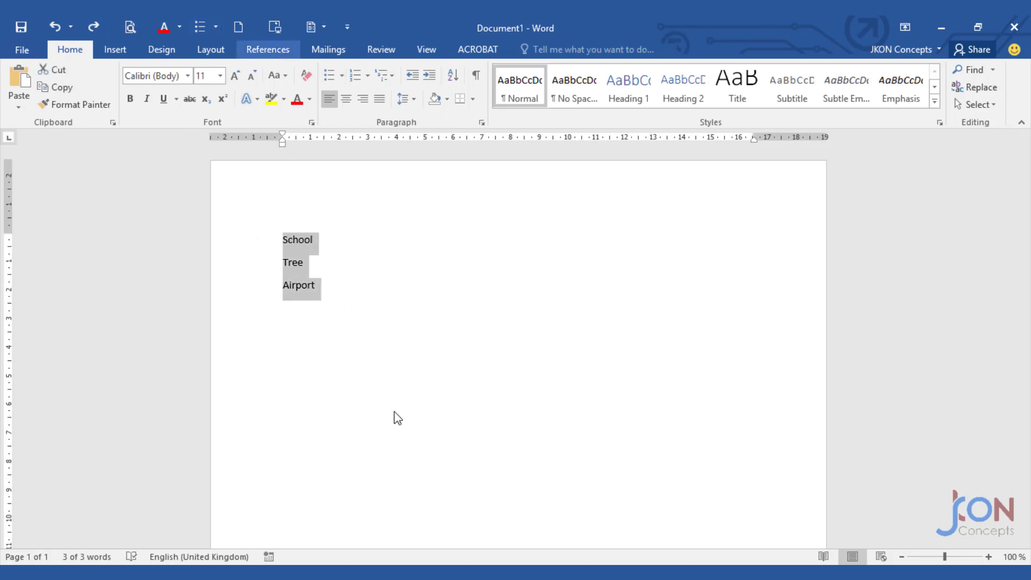
pyautogui.click(396, 363)
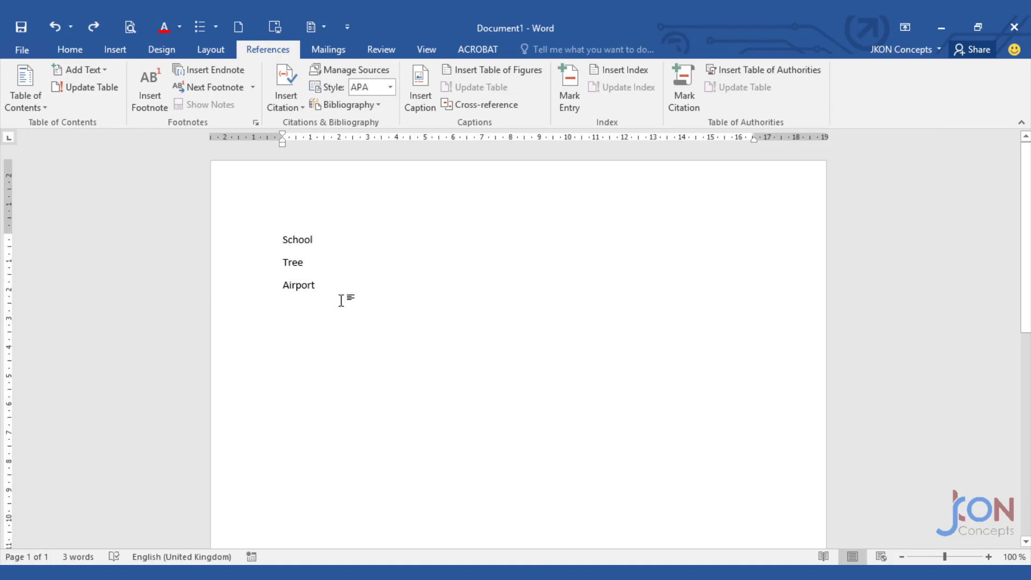
pyautogui.moveTo(342, 300); pyautogui.dragTo(256, 235)
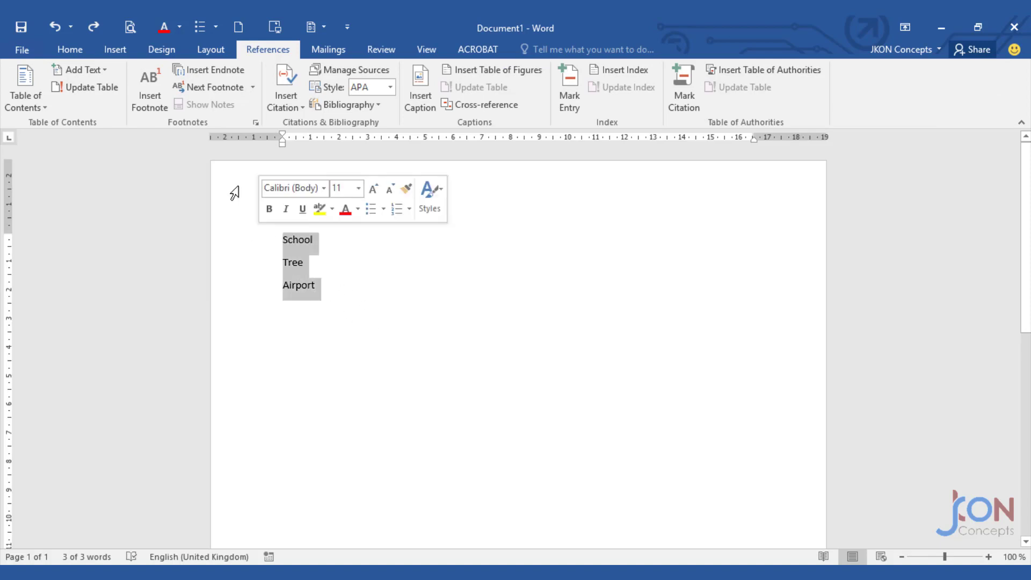
pyautogui.click(199, 29)
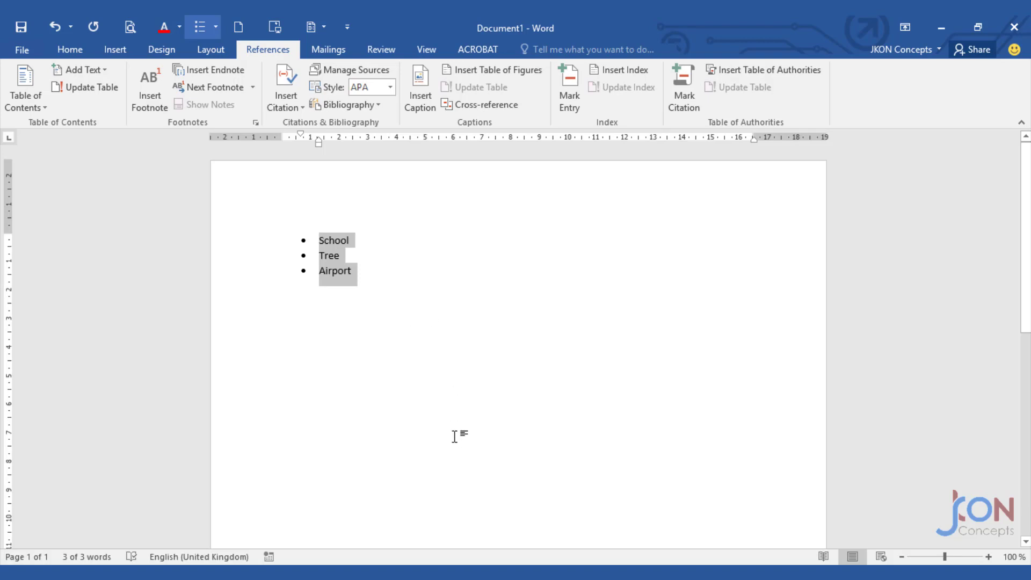
pyautogui.press('Right')
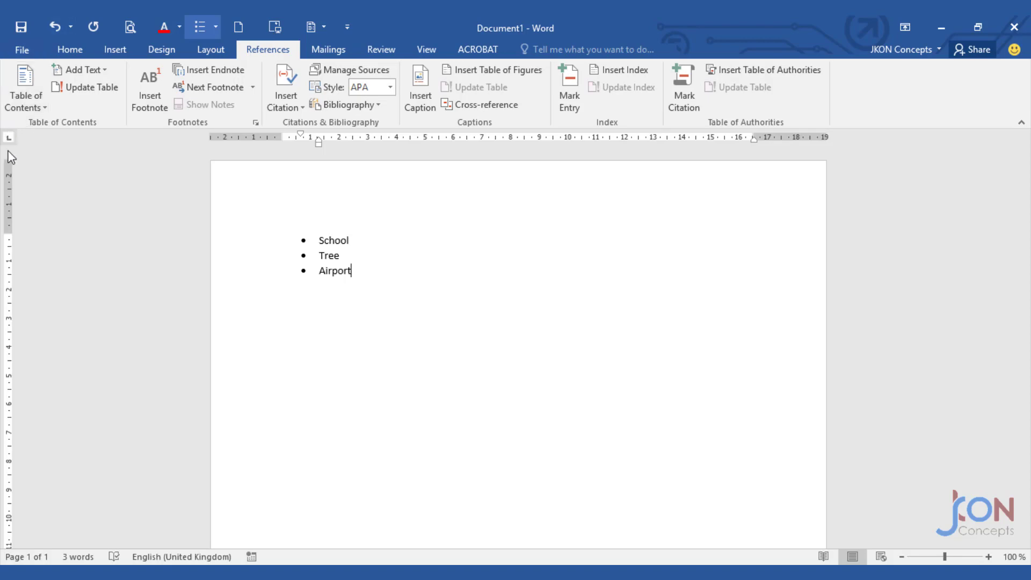
# Step: Show the Quick Access Toolbar below the ribbon and look at its Table of Contents gallery
pyautogui.click(349, 23)
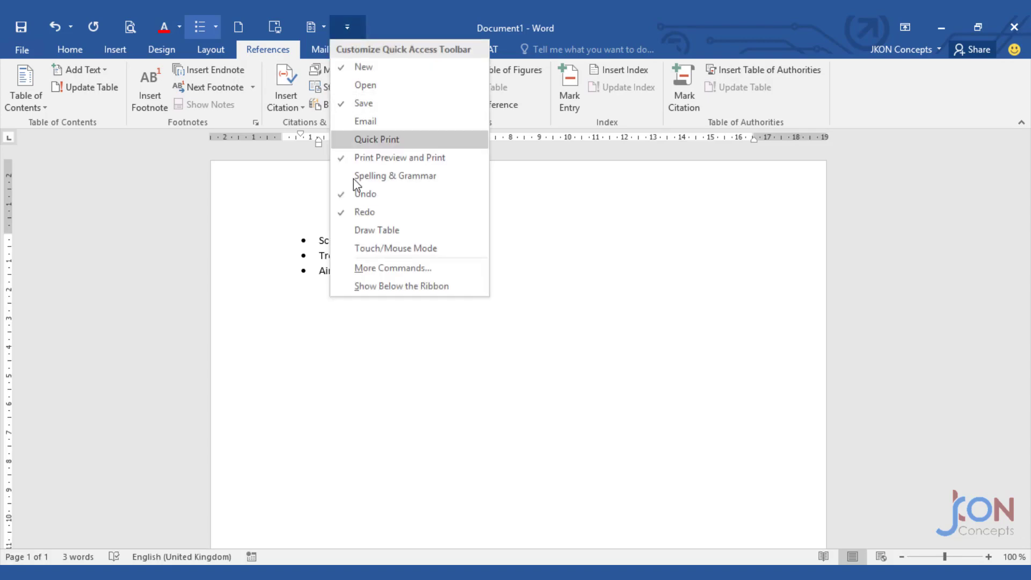
pyautogui.click(363, 288)
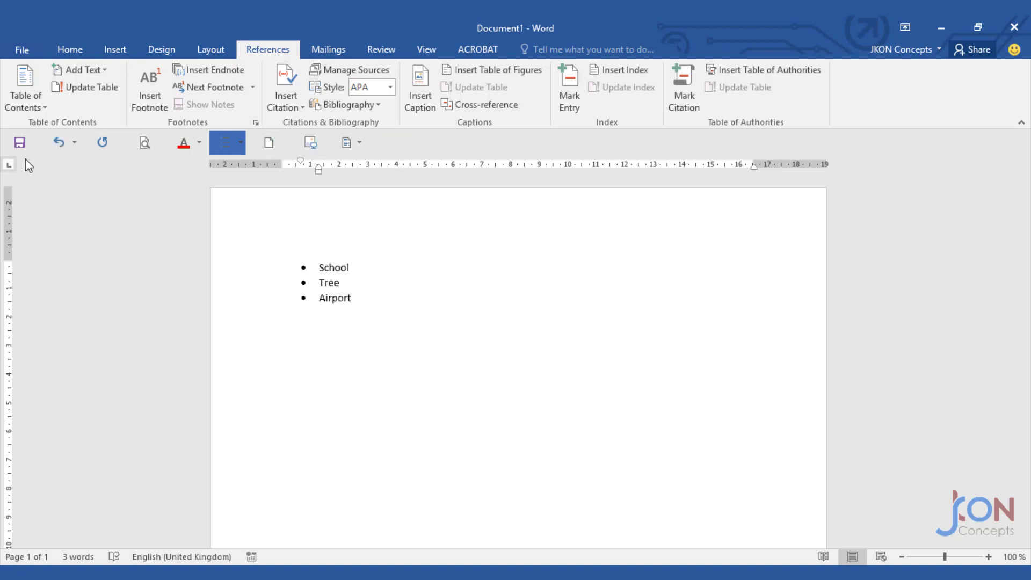
pyautogui.click(356, 140)
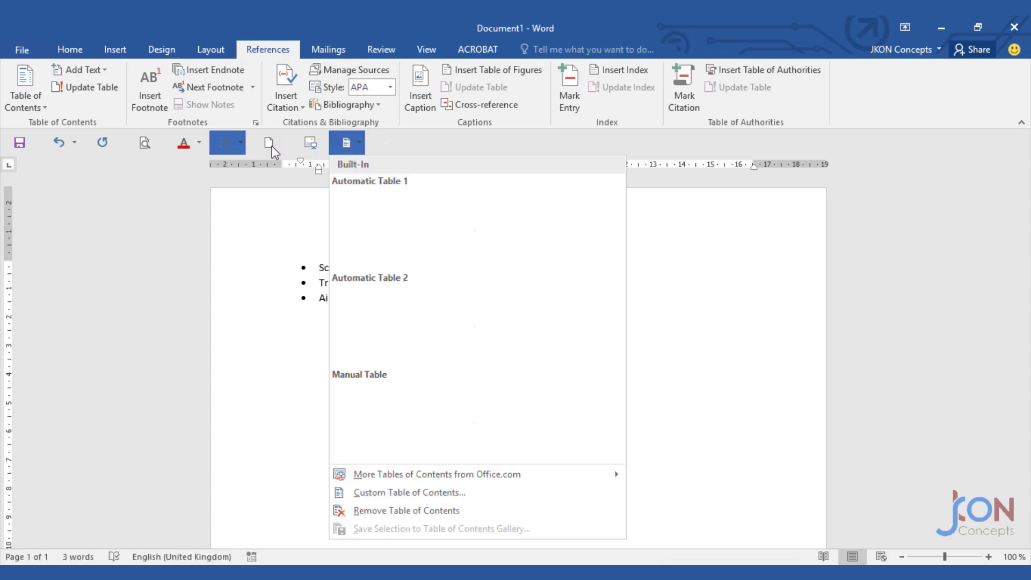
pyautogui.click(147, 279)
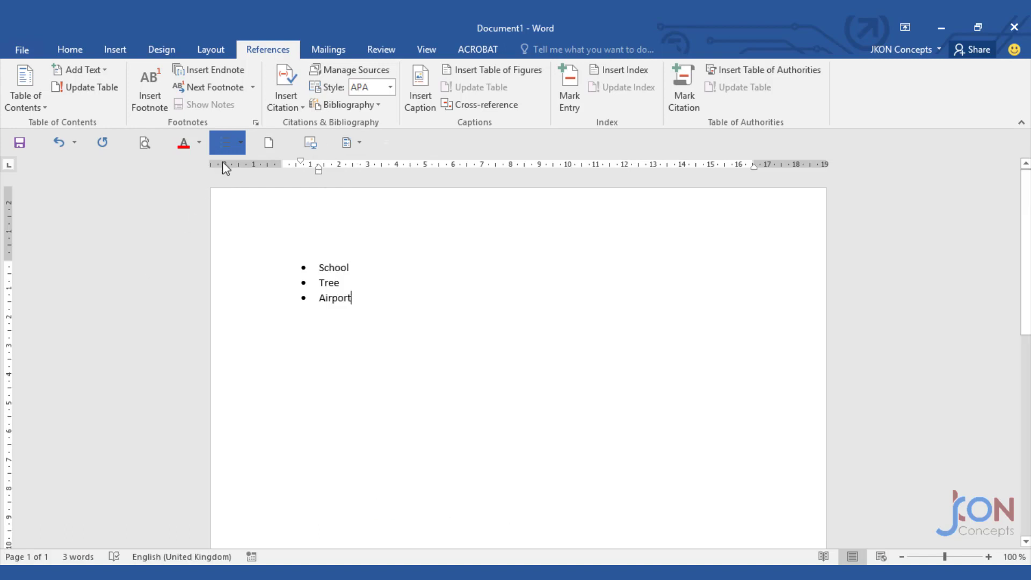
# Step: Undo the bullets on the School, Tree and Airport lines
pyautogui.moveTo(353, 298); pyautogui.dragTo(285, 269)
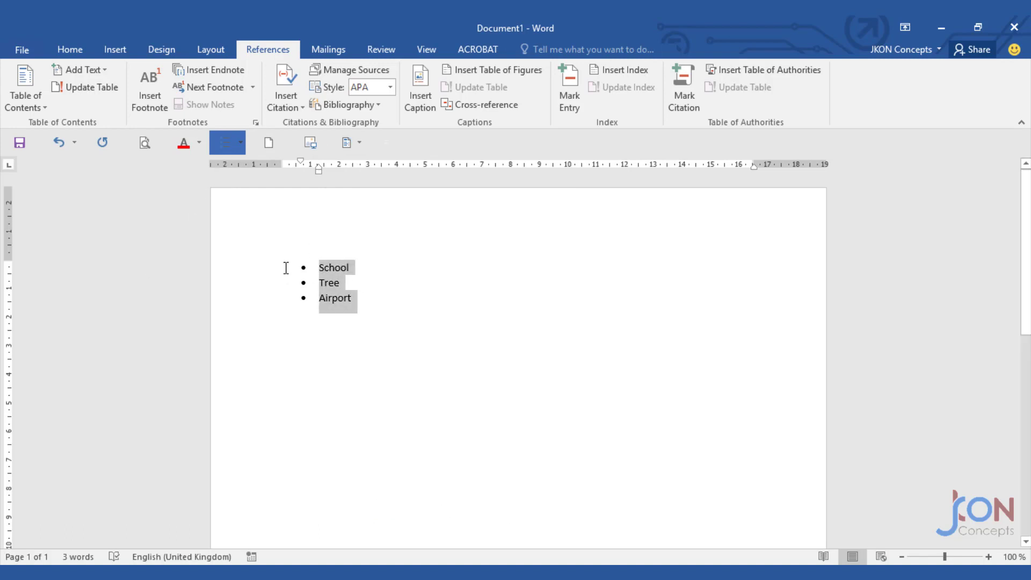
pyautogui.click(210, 245)
pyautogui.hotkey('ctrl', 'z')
pyautogui.click(208, 293)
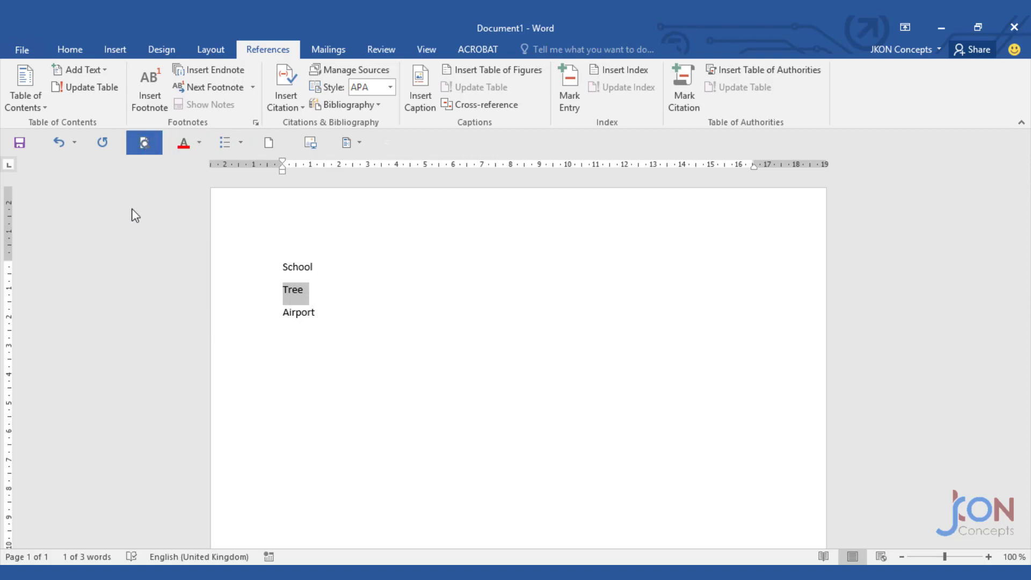
# Step: View the document in Print Preview and return to editing
pyautogui.hotkey('ctrl', 'p')
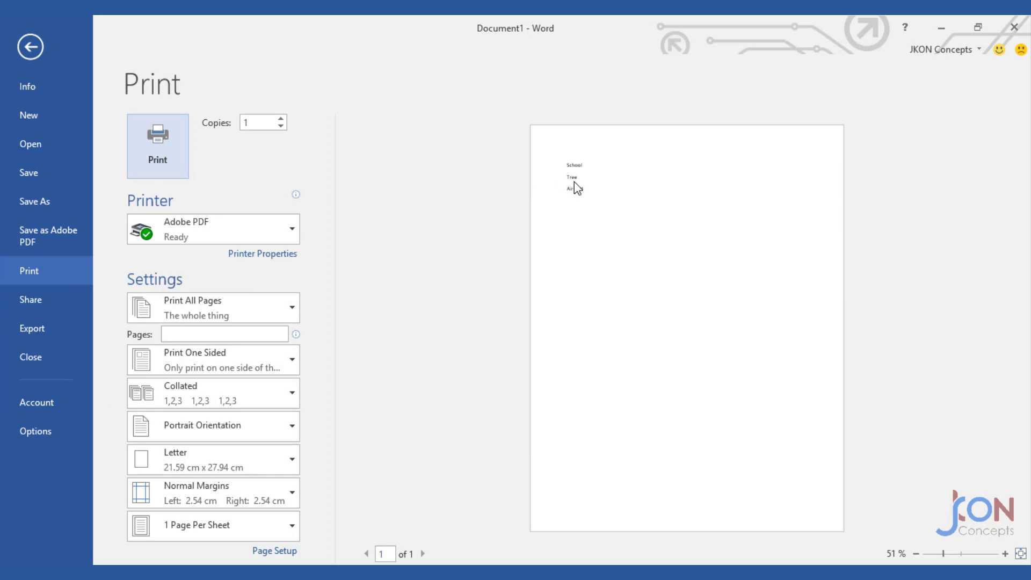
pyautogui.click(27, 50)
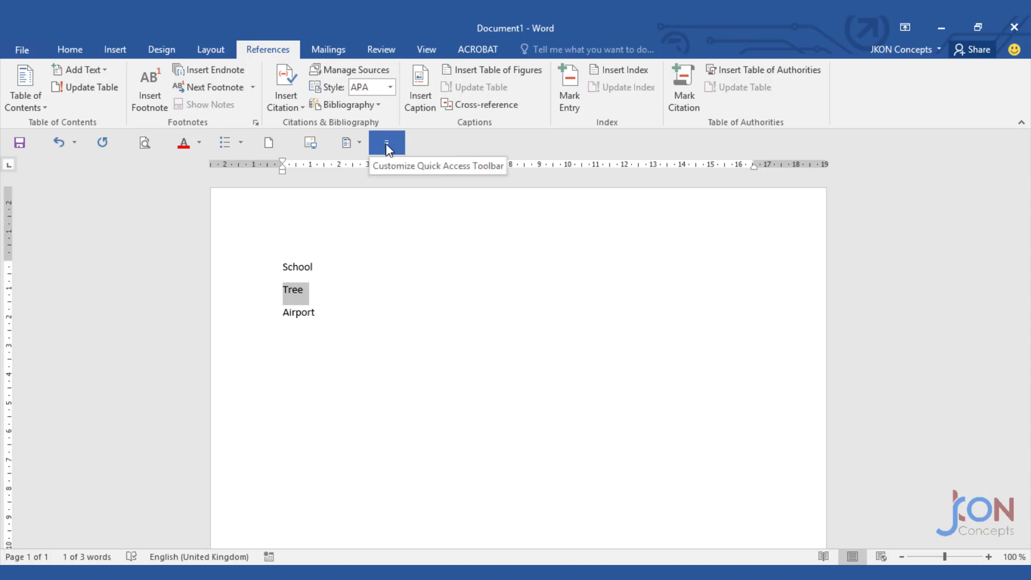
# Step: Place the Quick Access Toolbar back above the ribbon and clear the text selection
pyautogui.click(386, 143)
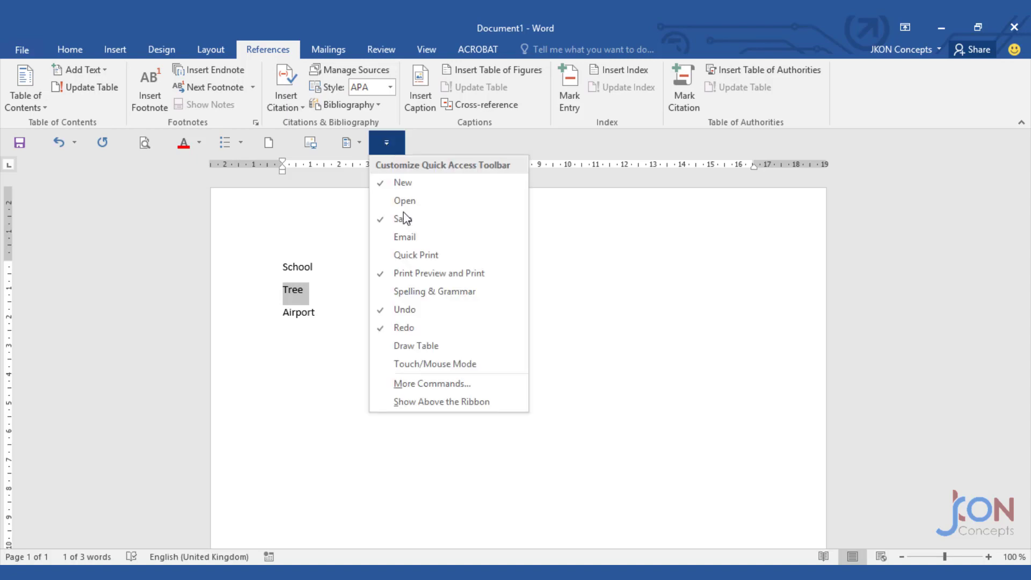
pyautogui.click(411, 402)
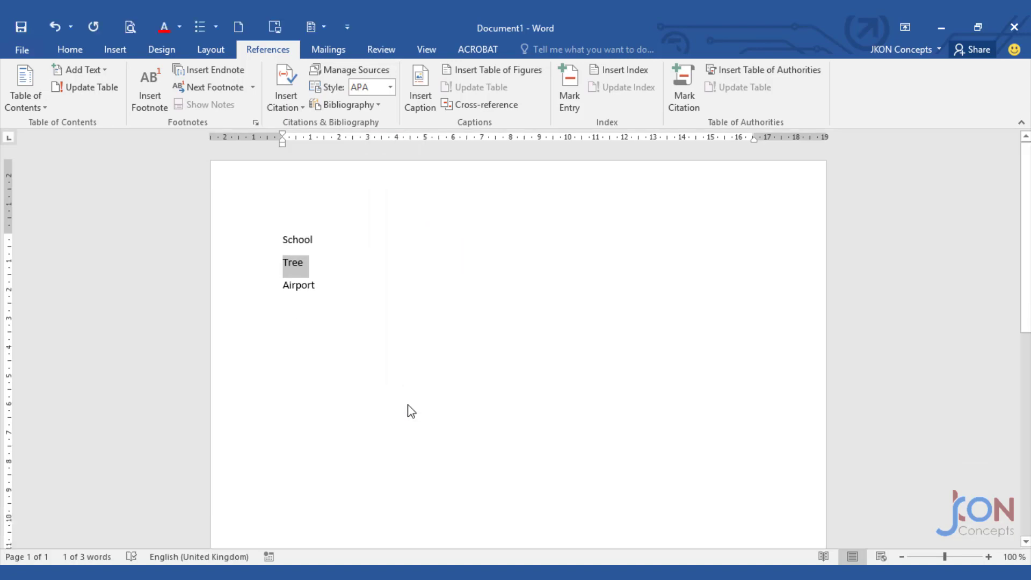
pyautogui.click(408, 355)
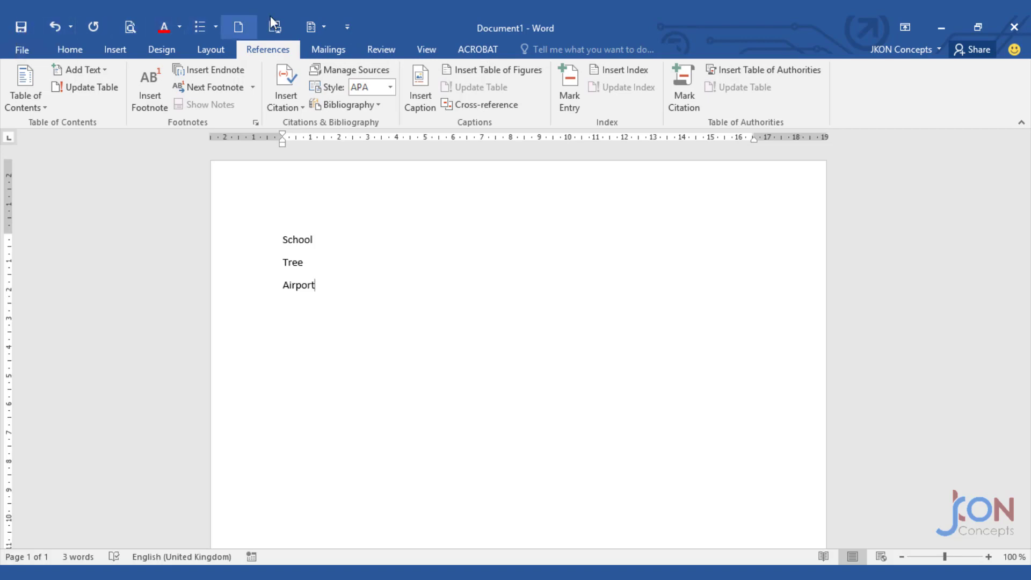
# Step: Open the full Quick Access Toolbar customization options and go through the commands already on the toolbar
pyautogui.click(350, 27)
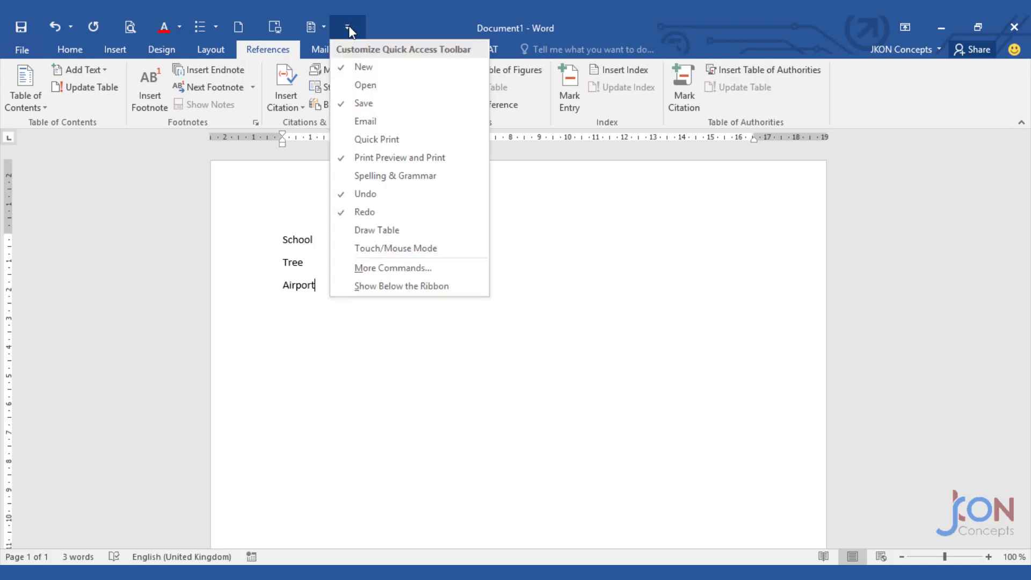
pyautogui.click(391, 269)
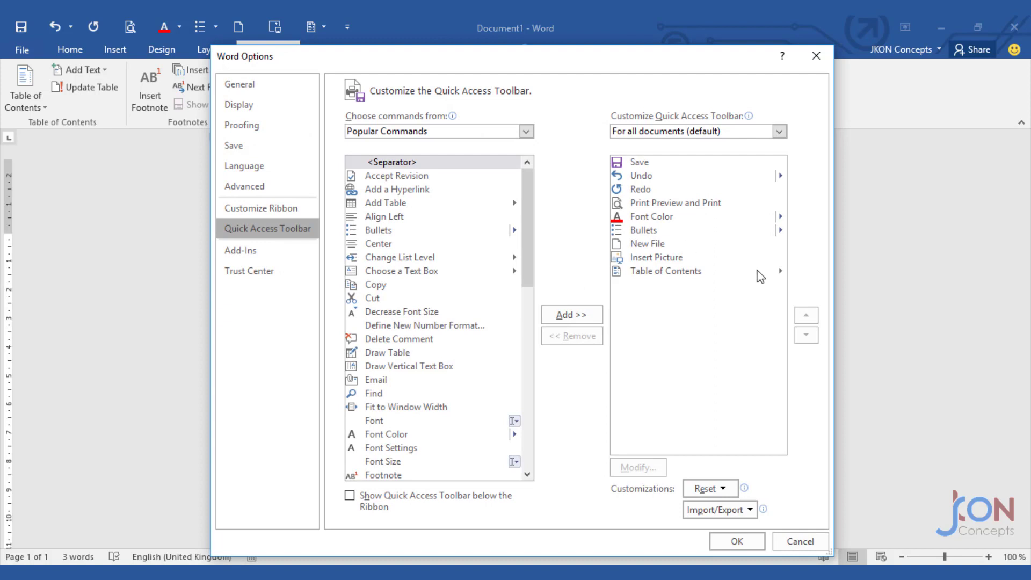
pyautogui.click(661, 270)
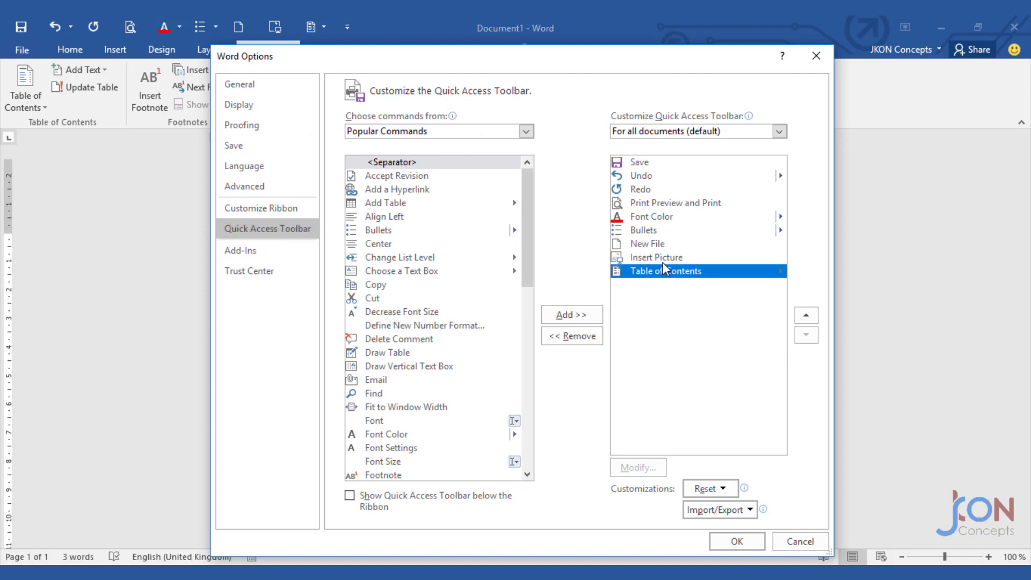
pyautogui.click(662, 260)
pyautogui.click(664, 246)
pyautogui.click(656, 222)
pyautogui.click(636, 166)
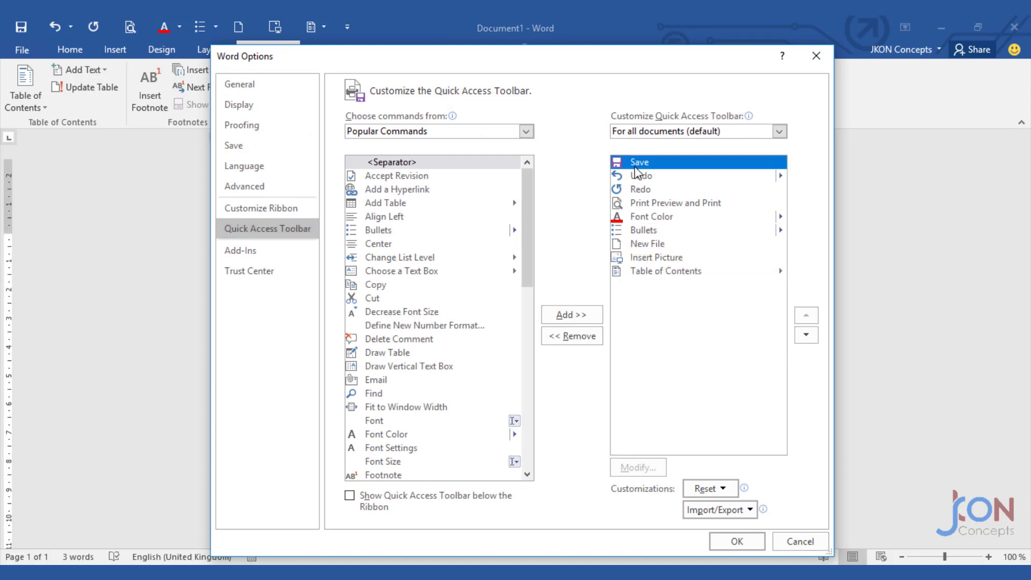
# Step: Reorder the Quick Access Toolbar so that Table of Contents is the first command, ahead of Save
pyautogui.click(657, 271)
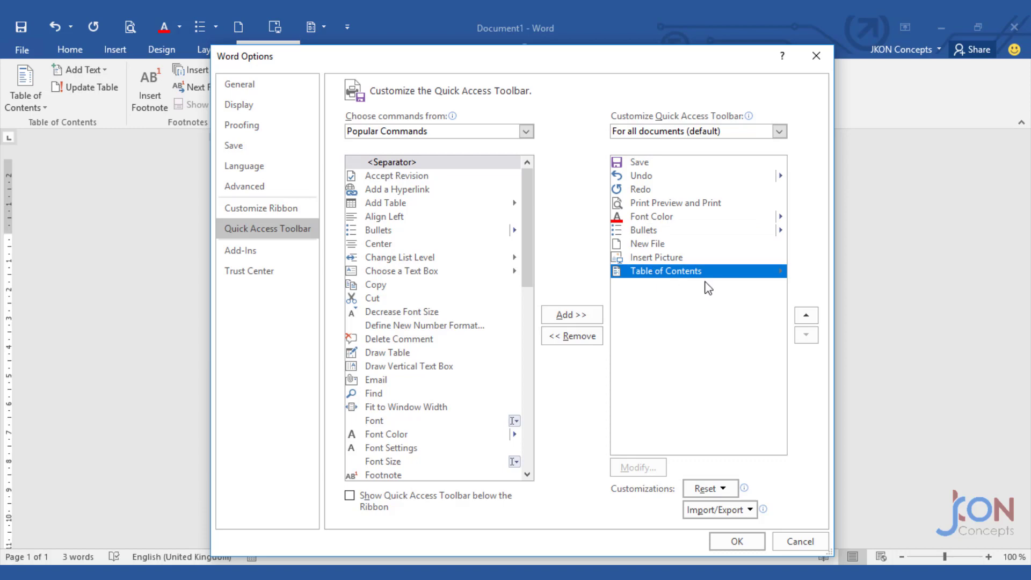
pyautogui.click(806, 316)
pyautogui.click(806, 316)
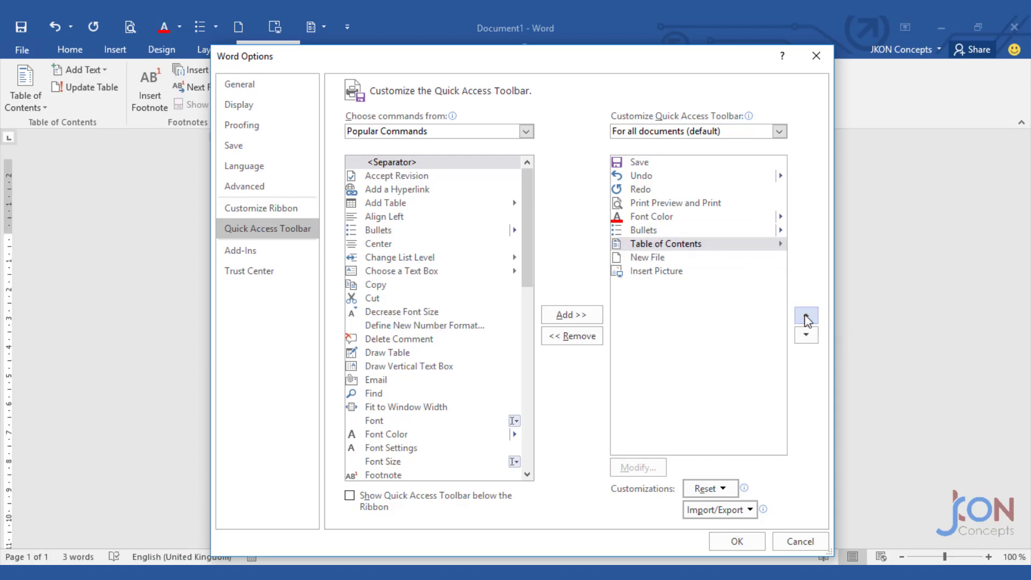
pyautogui.click(805, 316)
pyautogui.click(806, 316)
pyautogui.click(806, 316)
pyautogui.click(806, 316)
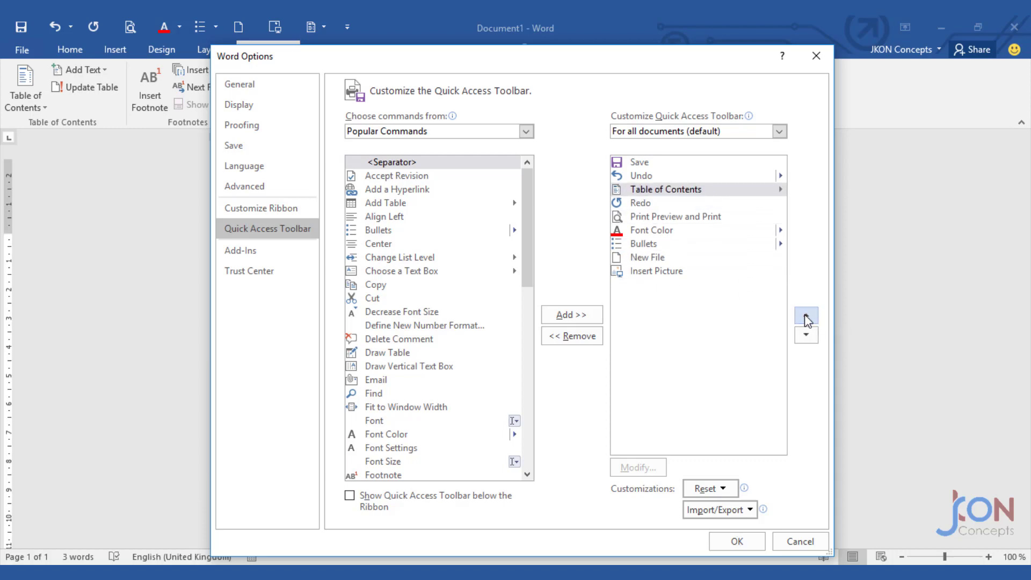
pyautogui.click(806, 316)
pyautogui.click(806, 315)
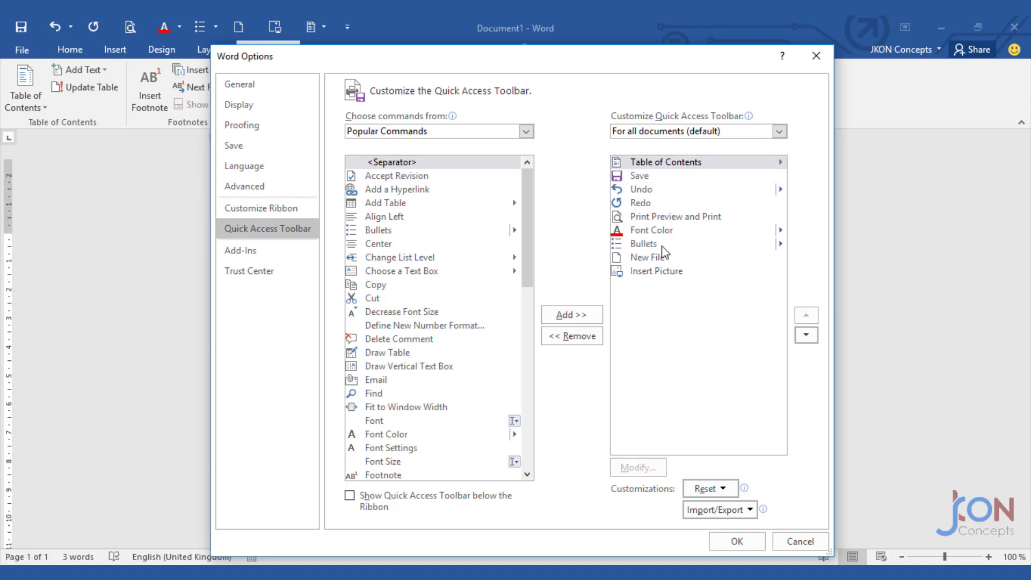
# Step: Move Redo to the end of the Quick Access Toolbar list, after Insert Picture, and apply the new order
pyautogui.click(648, 207)
pyautogui.click(802, 337)
pyautogui.click(802, 338)
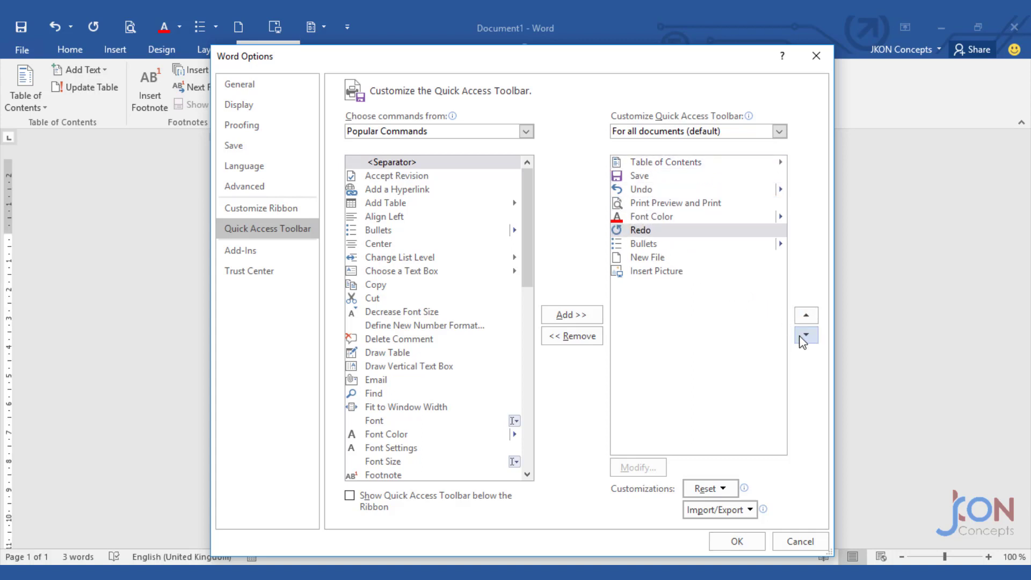
pyautogui.click(802, 338)
pyautogui.click(801, 338)
pyautogui.click(801, 337)
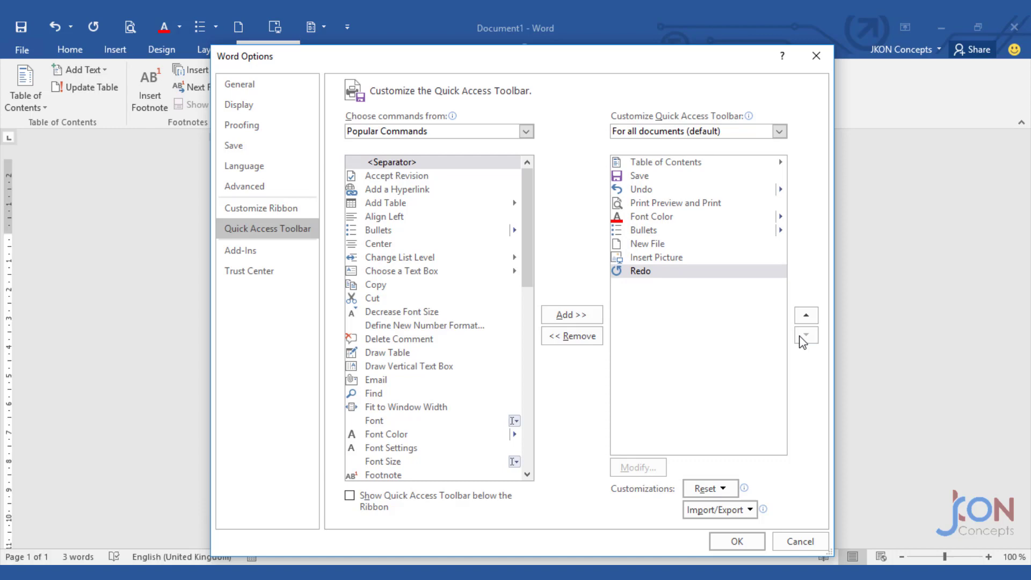
pyautogui.click(734, 543)
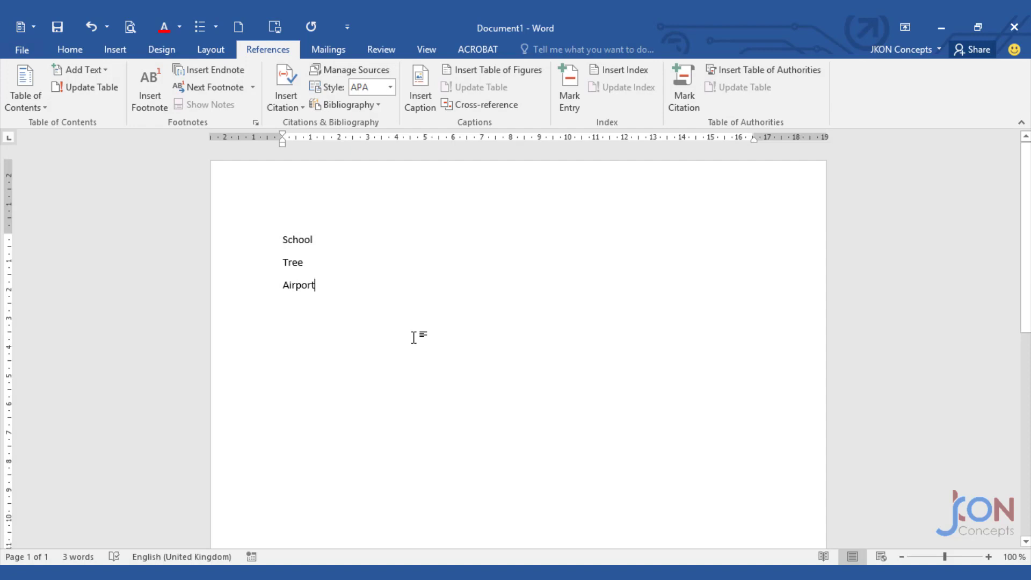
# Step: Open the file-saving dialog for exporting all Word customizations, and cancel the export and the options
pyautogui.click(348, 27)
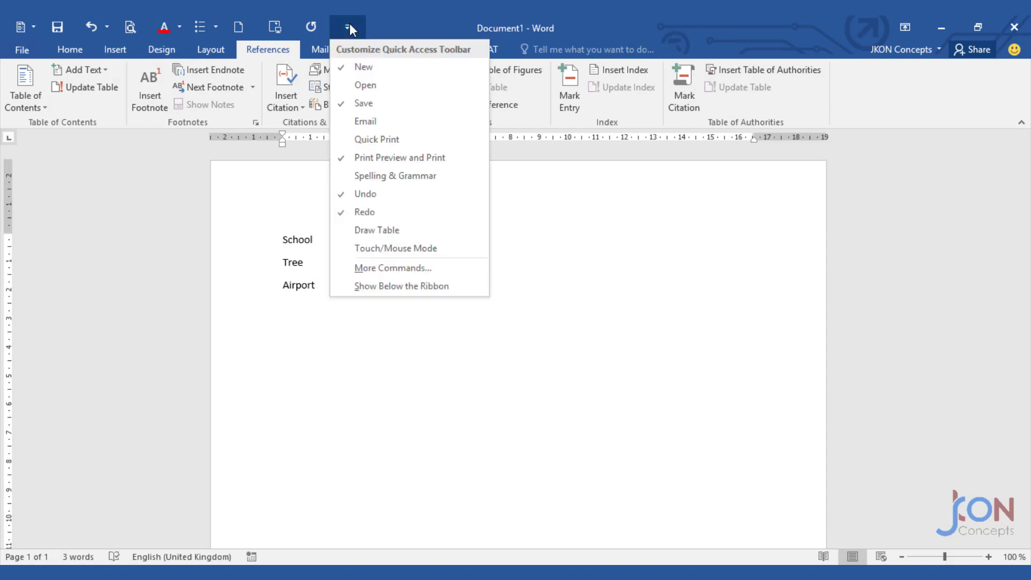
pyautogui.click(393, 268)
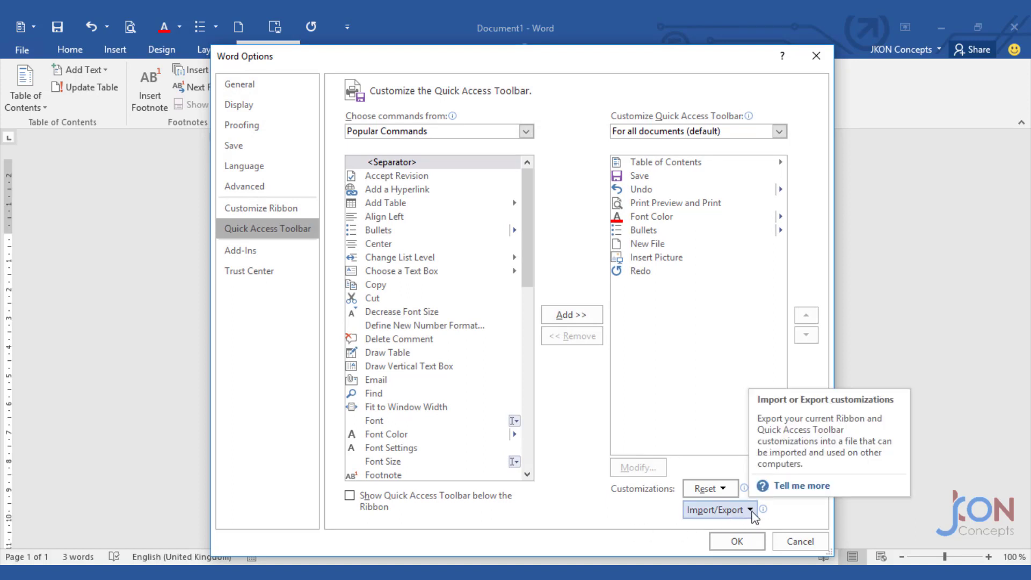
pyautogui.click(752, 518)
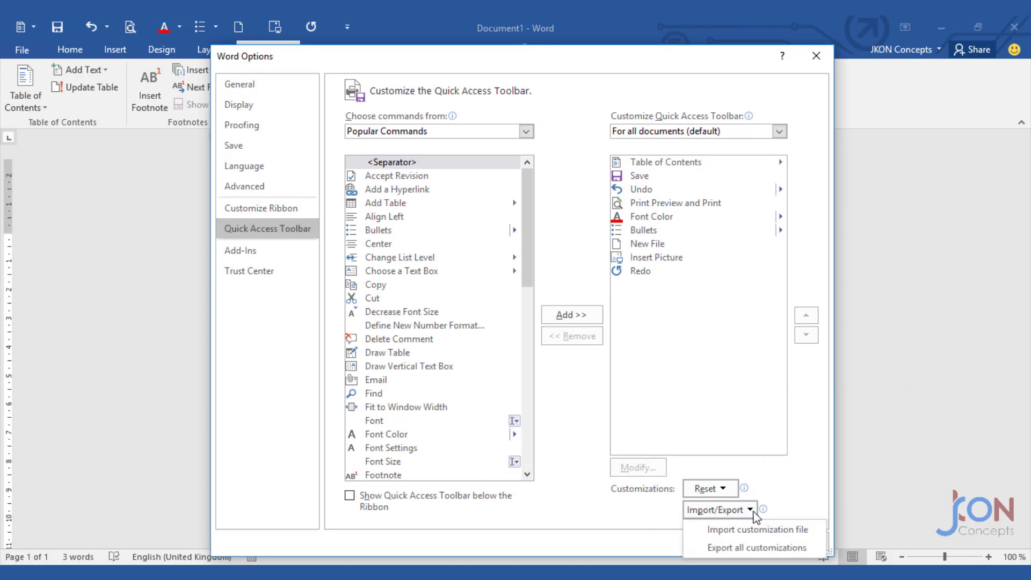
pyautogui.click(740, 549)
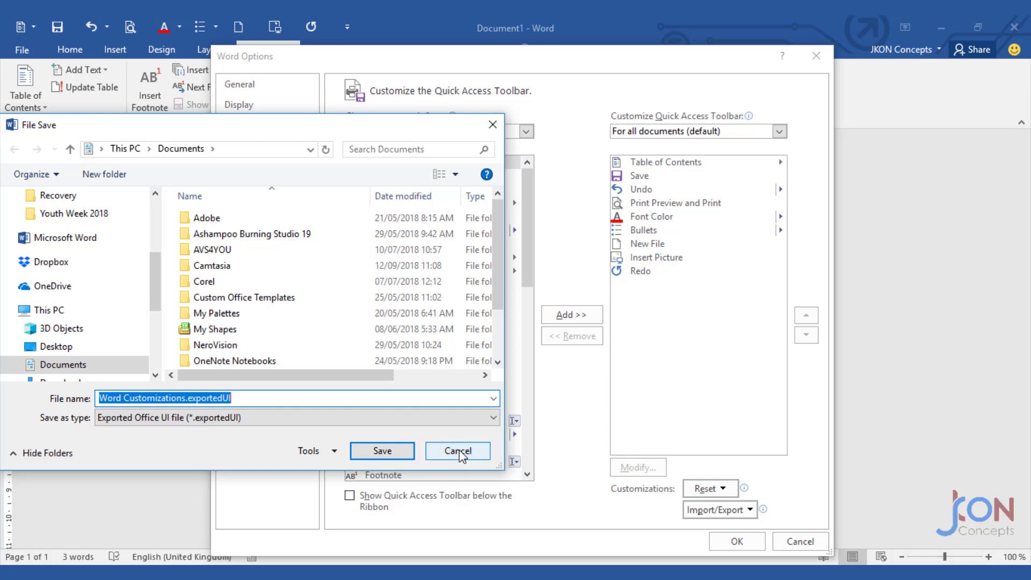
pyautogui.moveTo(188, 121); pyautogui.dragTo(453, 160)
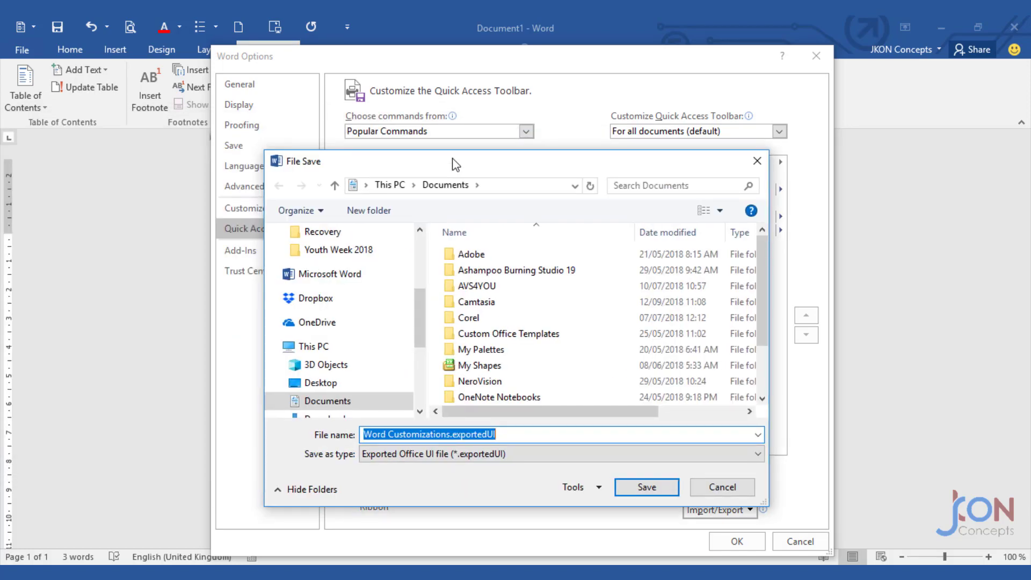
pyautogui.click(721, 487)
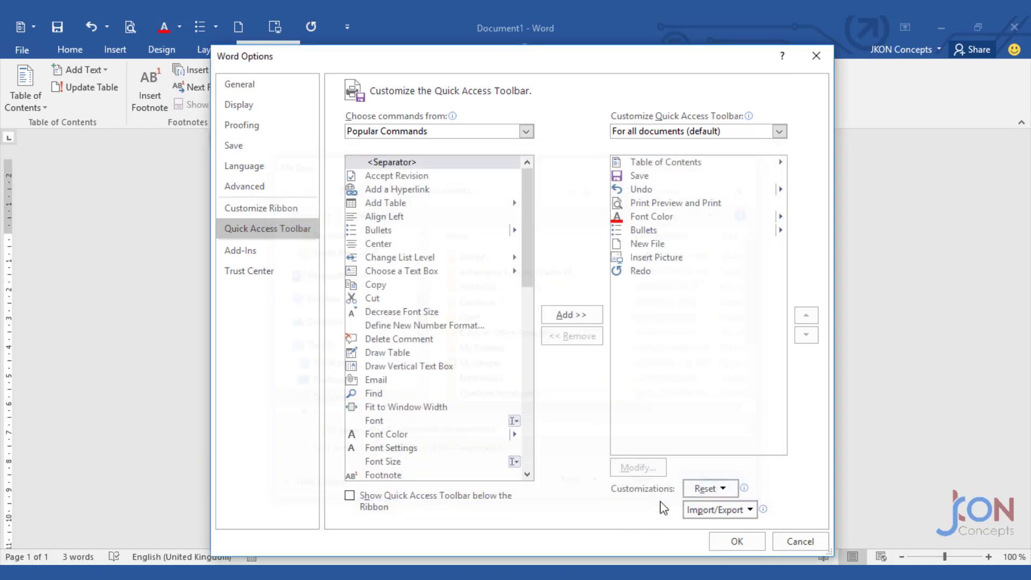
pyautogui.click(800, 543)
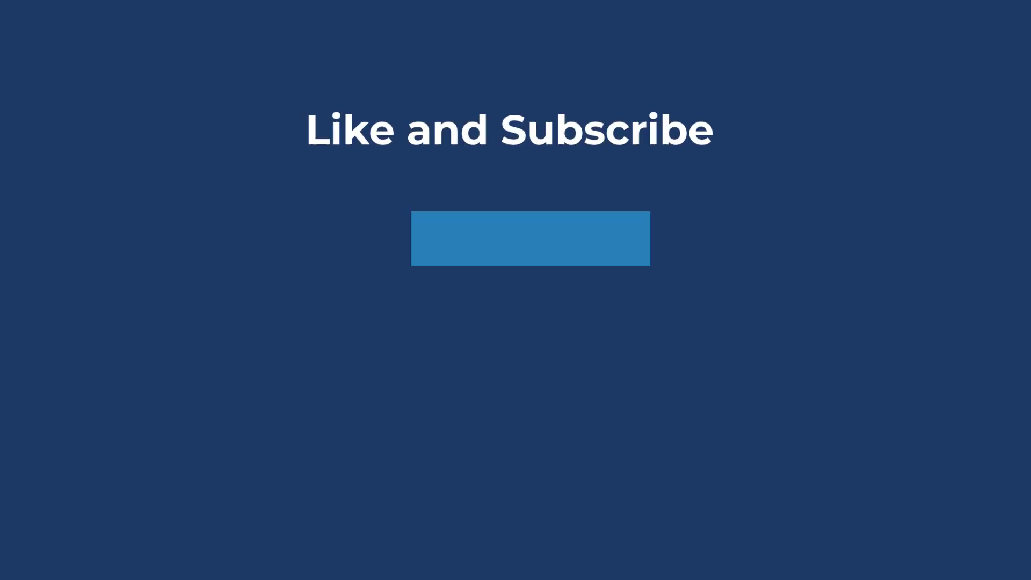